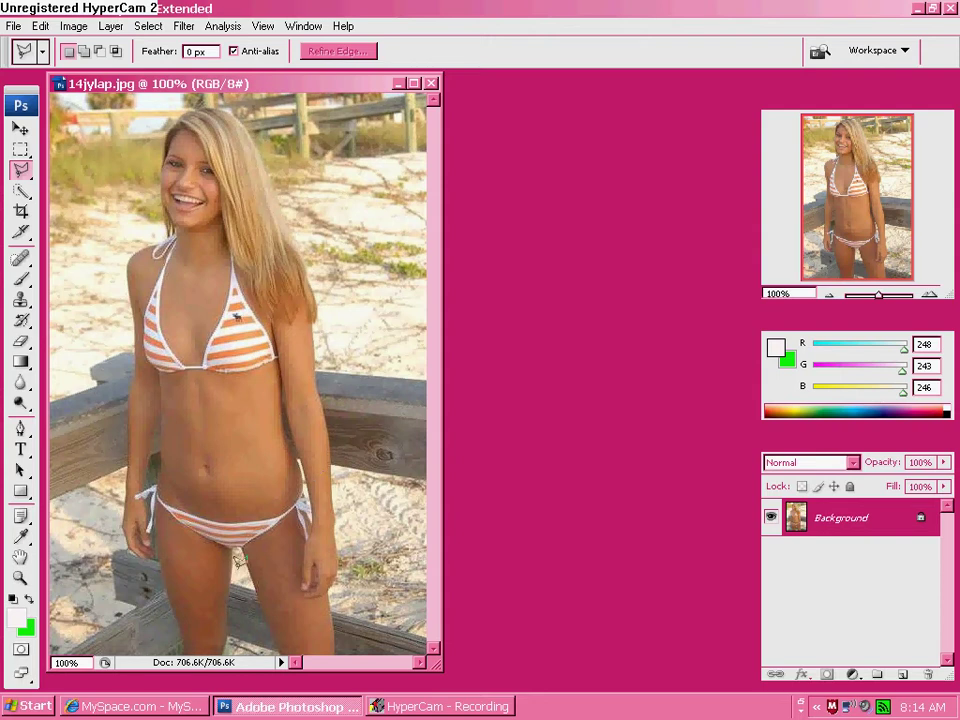
# Start opening another image and browse to the Backgrounds folder in My Pictures
pyautogui.click(14, 26)
pyautogui.click(32, 60)
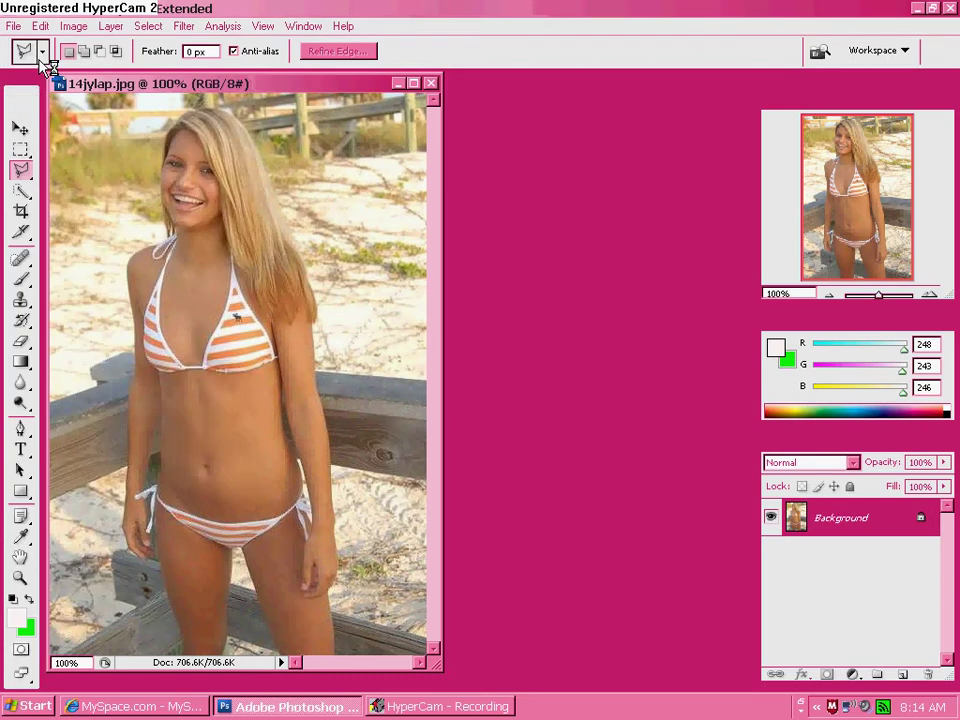
pyautogui.click(579, 112)
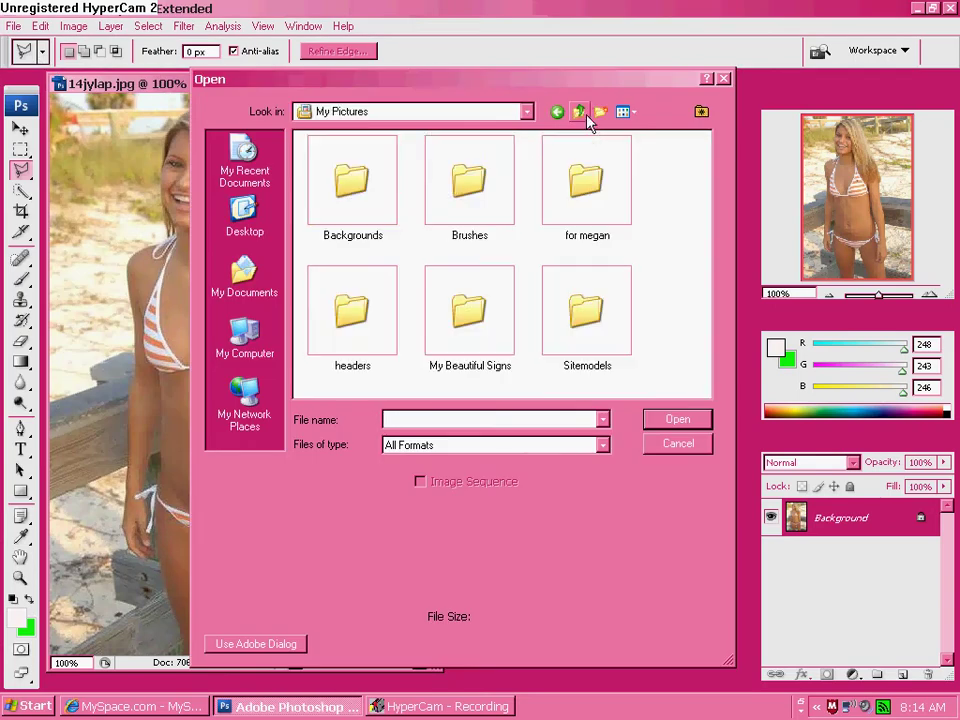
pyautogui.doubleClick(345, 200)
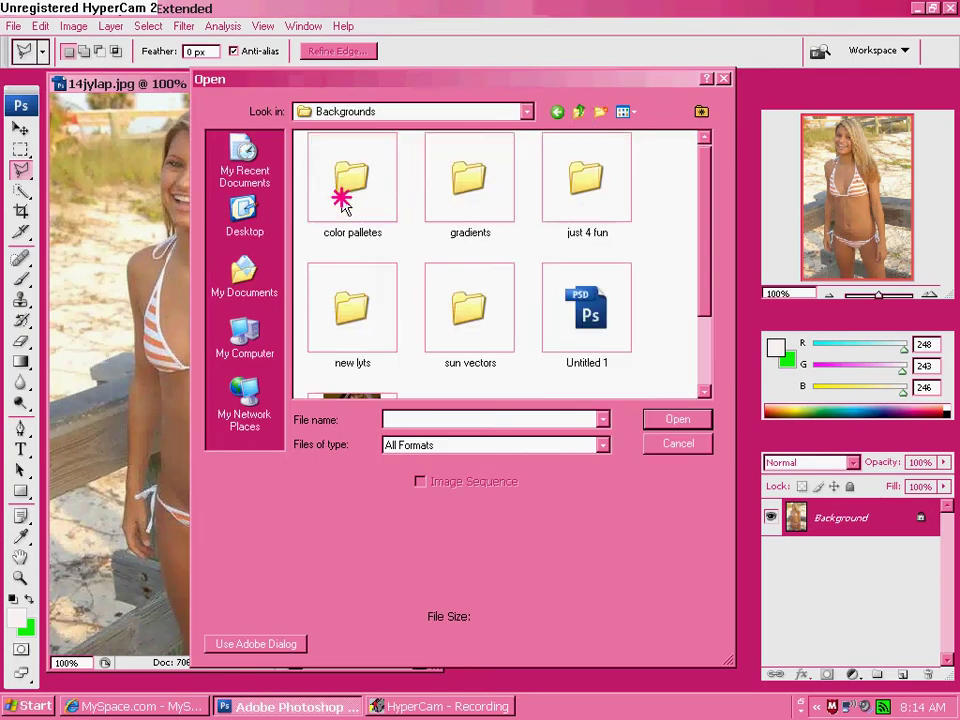
pyautogui.moveTo(707, 275)
pyautogui.mouseDown()
pyautogui.moveTo(704, 310)
pyautogui.moveTo(704, 272)
pyautogui.mouseUp()
pyautogui.moveTo(597, 292); pyautogui.dragTo(586, 201)
pyautogui.click(688, 277)
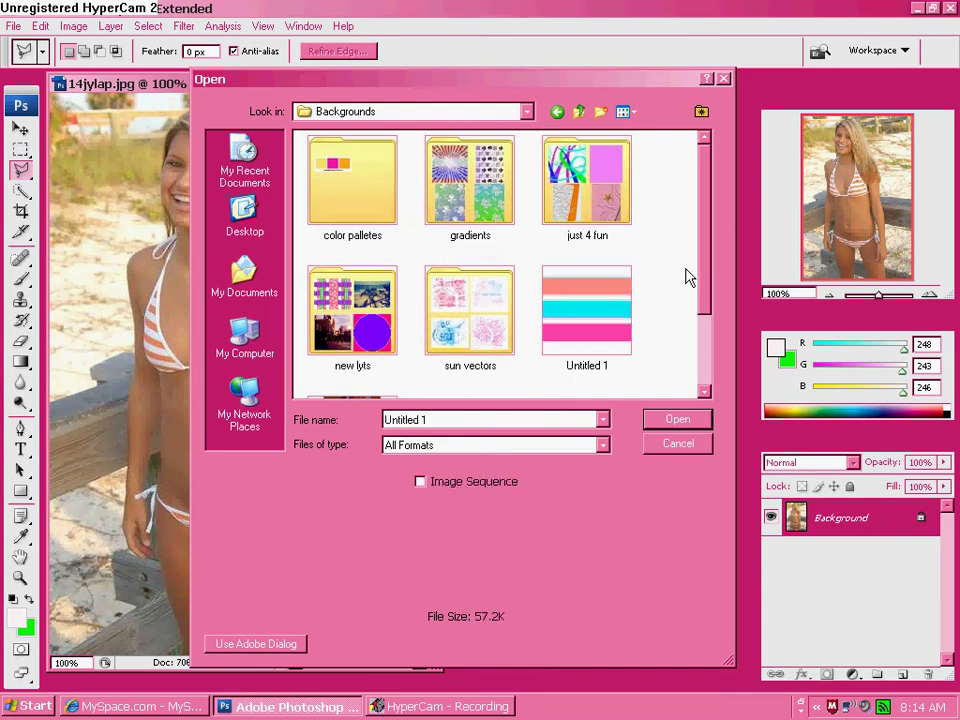
pyautogui.moveTo(705, 273); pyautogui.dragTo(699, 242)
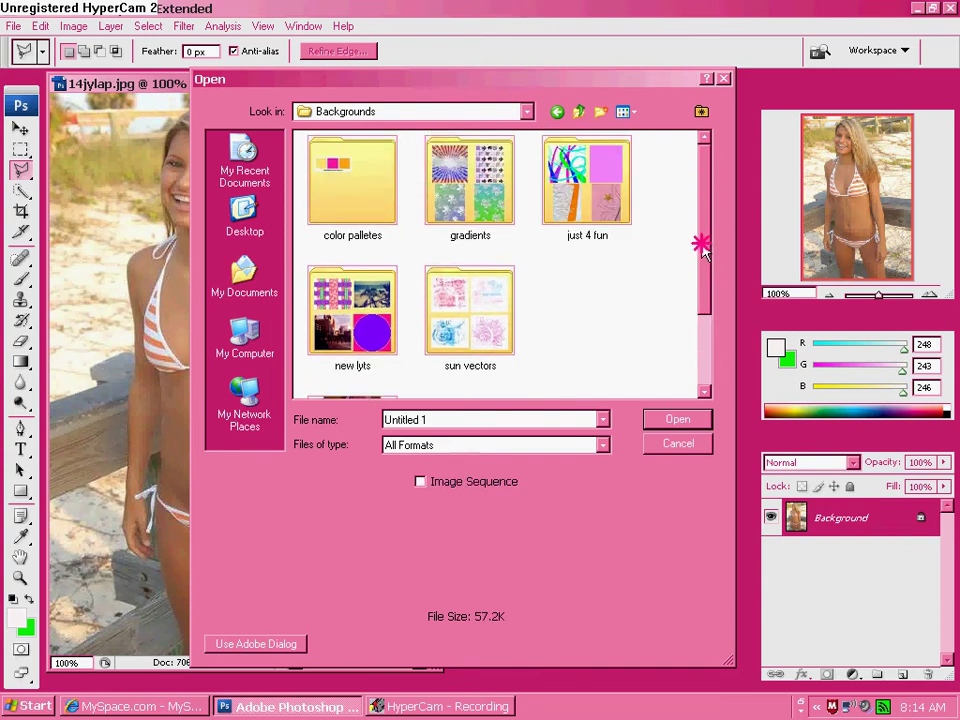
# Open the hserg image from the gradients folder and move its window beside the beach photo
pyautogui.click(467, 210)
pyautogui.doubleClick(467, 210)
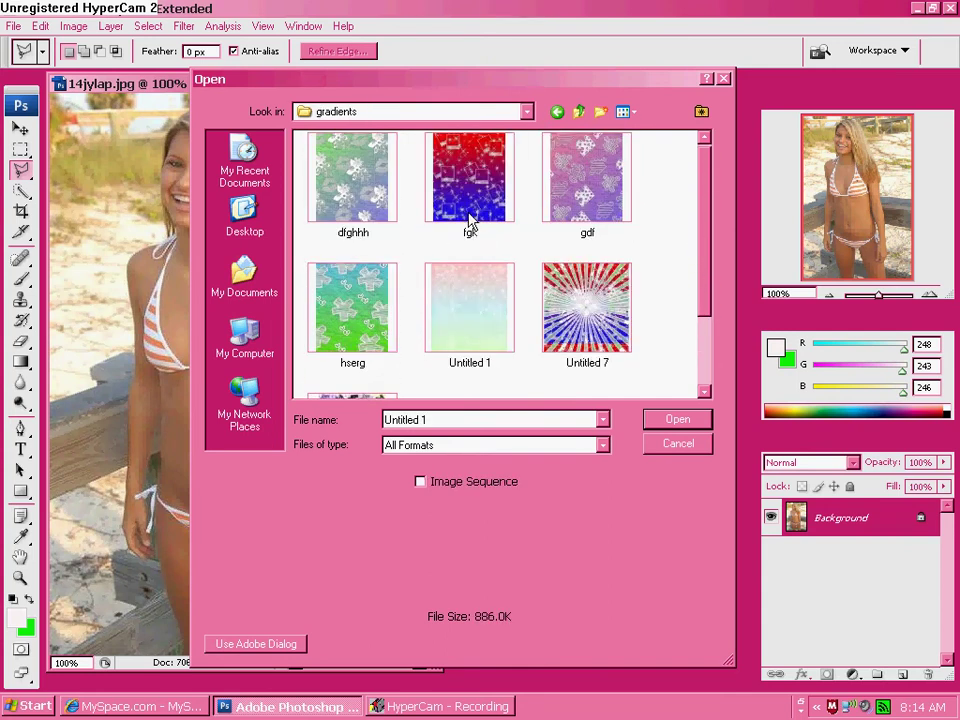
pyautogui.moveTo(696, 189)
pyautogui.mouseDown()
pyautogui.moveTo(692, 272)
pyautogui.moveTo(701, 193)
pyautogui.mouseUp()
pyautogui.click(394, 300)
pyautogui.doubleClick(394, 300)
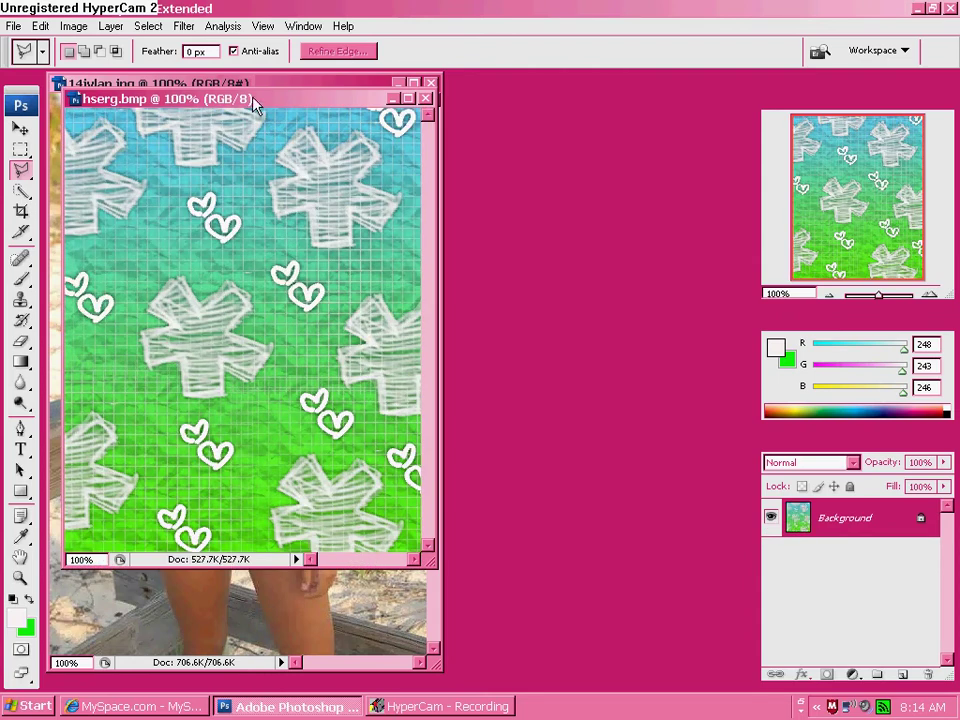
pyautogui.moveTo(253, 100); pyautogui.dragTo(497, 118)
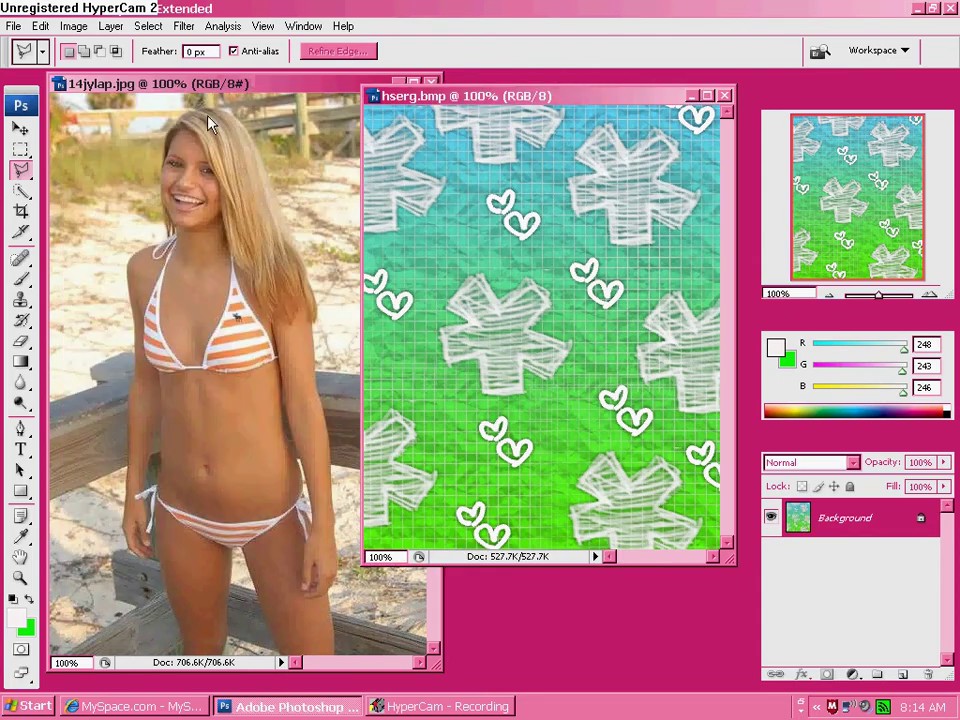
# Open Image41 from the sun vectors folder and move its window away from the beach photo
pyautogui.click(13, 26)
pyautogui.click(35, 61)
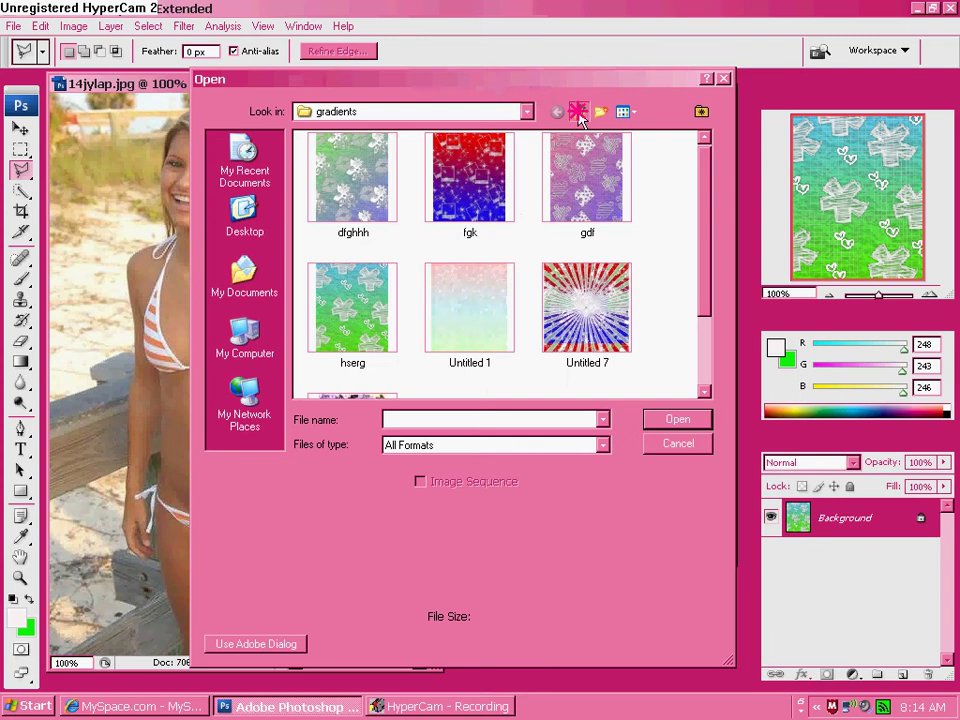
pyautogui.click(579, 113)
pyautogui.doubleClick(486, 300)
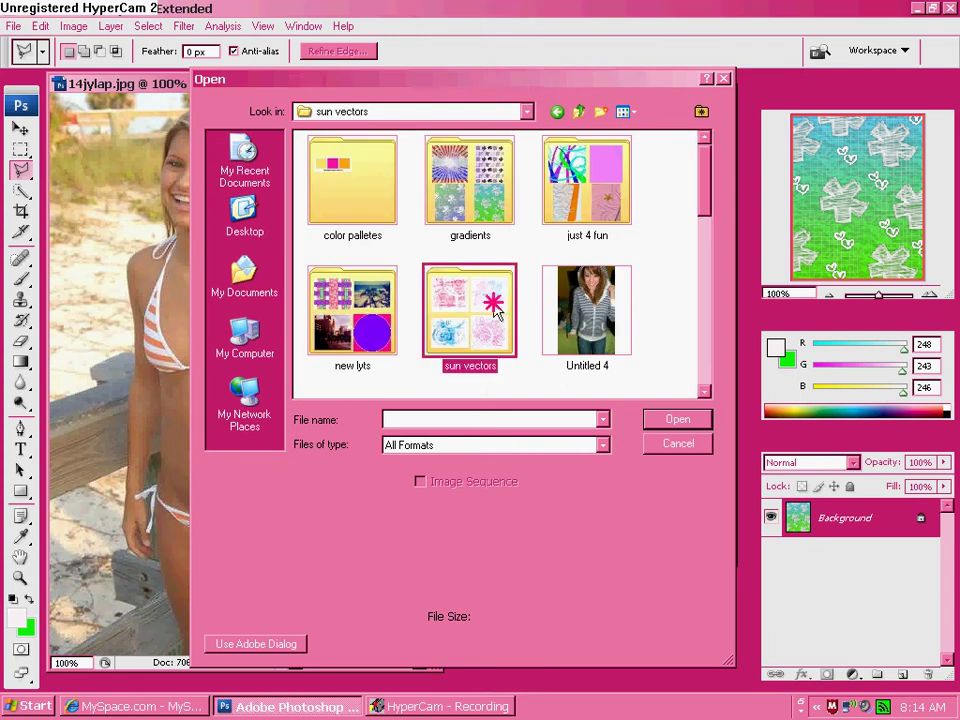
pyautogui.moveTo(709, 199); pyautogui.dragTo(700, 205)
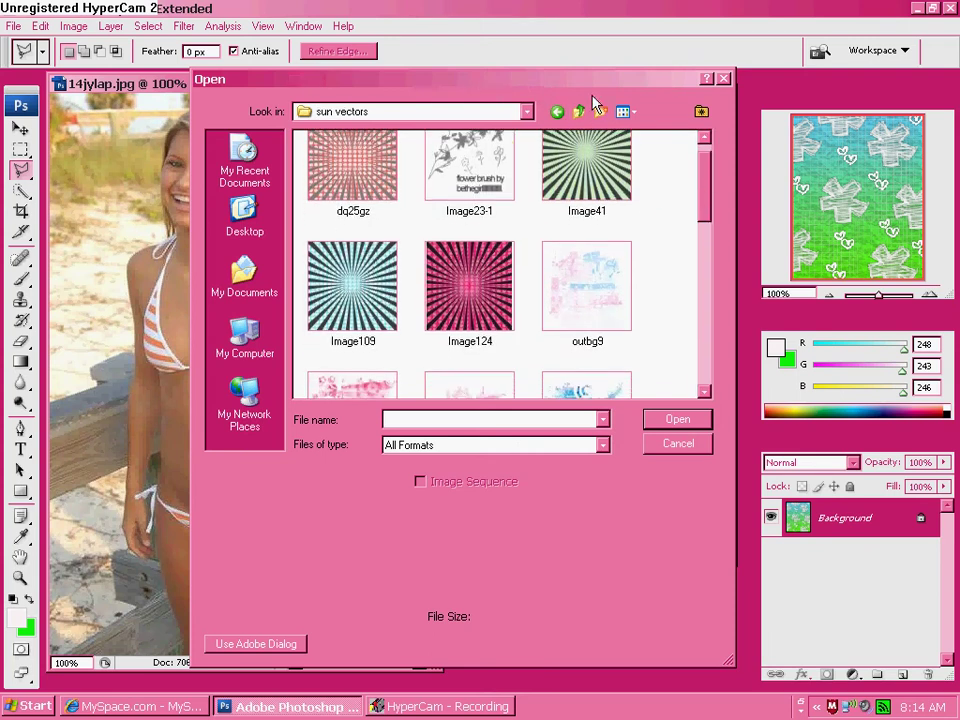
pyautogui.moveTo(381, 79); pyautogui.dragTo(173, 122)
pyautogui.click(353, 207)
pyautogui.doubleClick(354, 213)
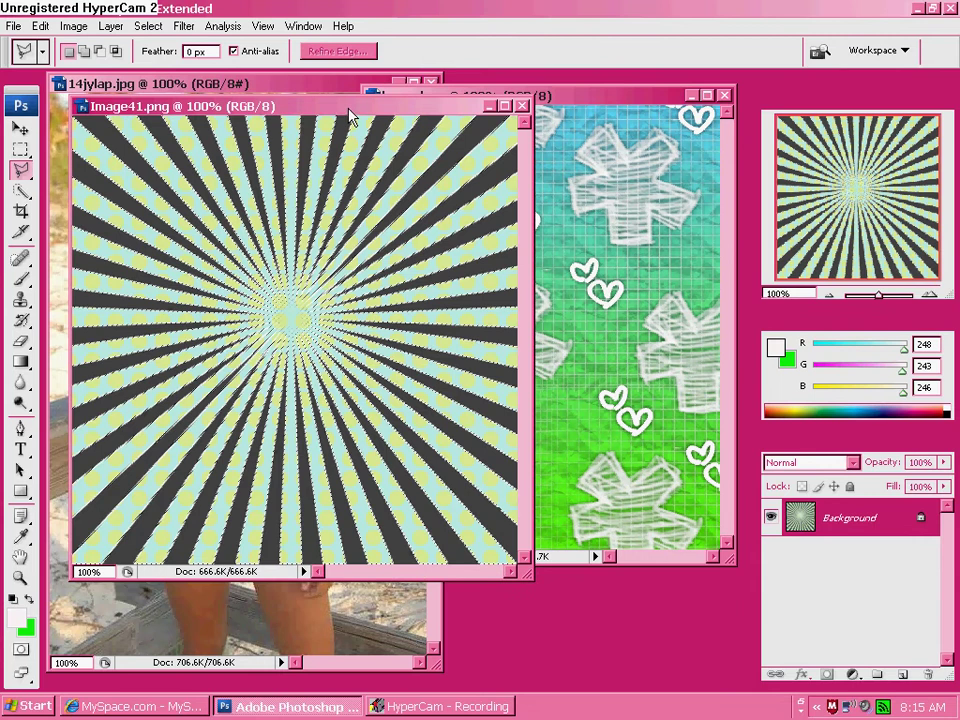
pyautogui.moveTo(349, 108); pyautogui.dragTo(548, 276)
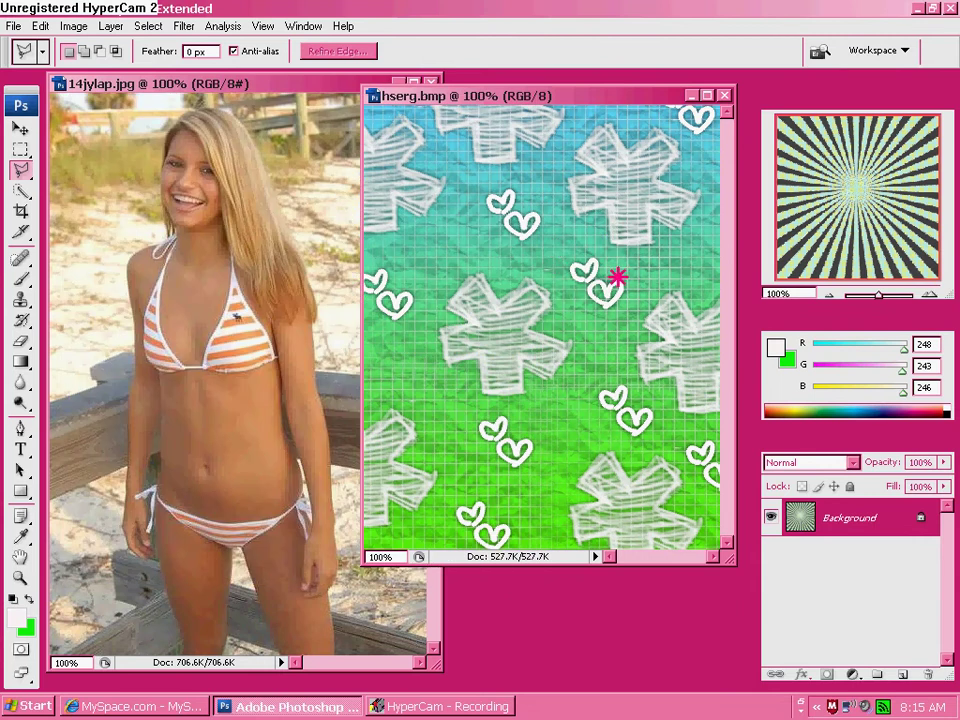
# Check the pixel dimensions of the beach photo 14jylap.jpg without changing them
pyautogui.click(100, 84)
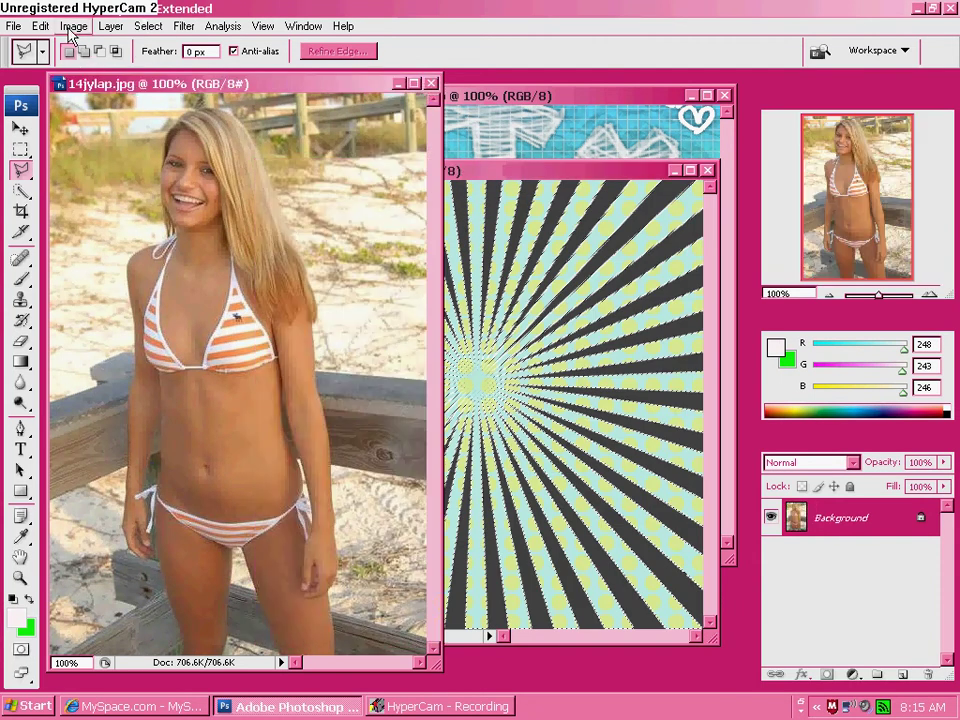
pyautogui.click(73, 26)
pyautogui.click(96, 150)
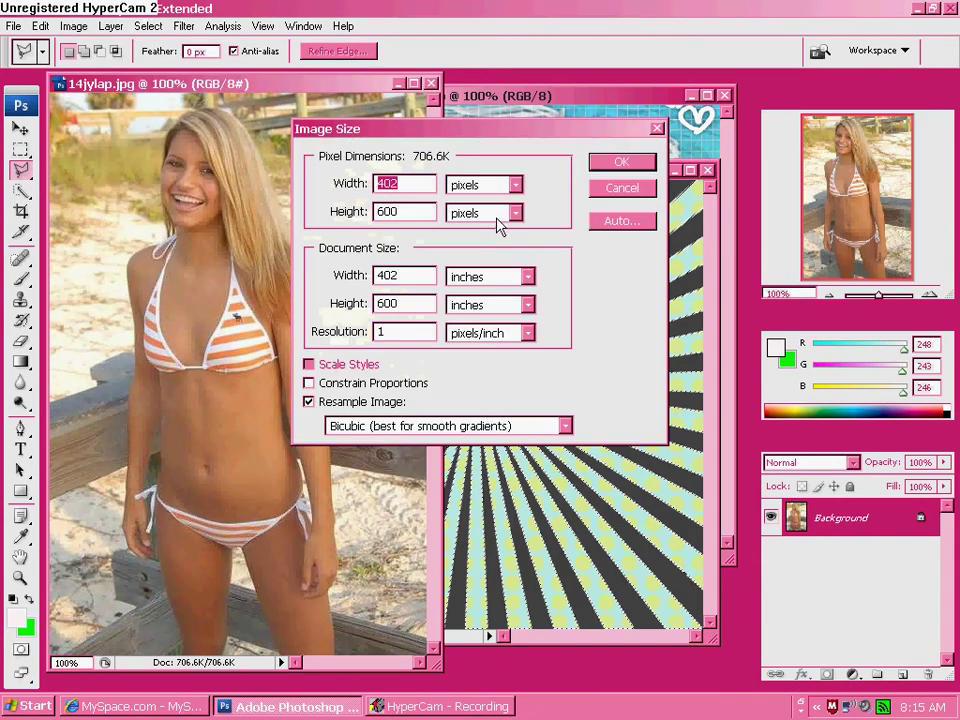
pyautogui.click(657, 128)
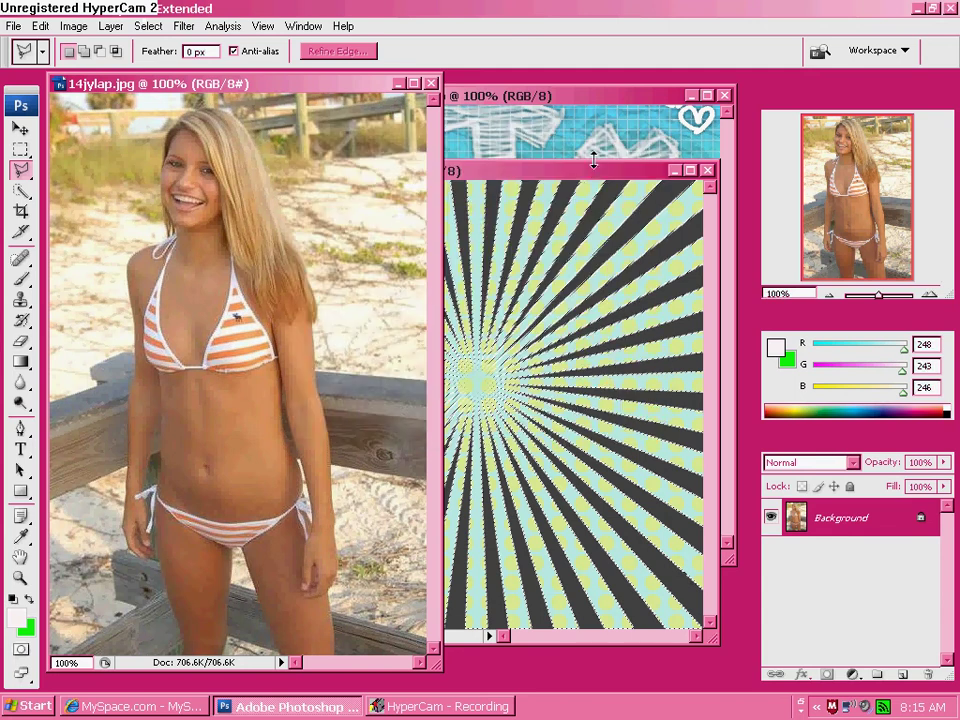
# Resize the sunburst image Image41.png to 402 pixels wide and 600 pixels high
pyautogui.click(590, 172)
pyautogui.moveTo(561, 173); pyautogui.dragTo(480, 186)
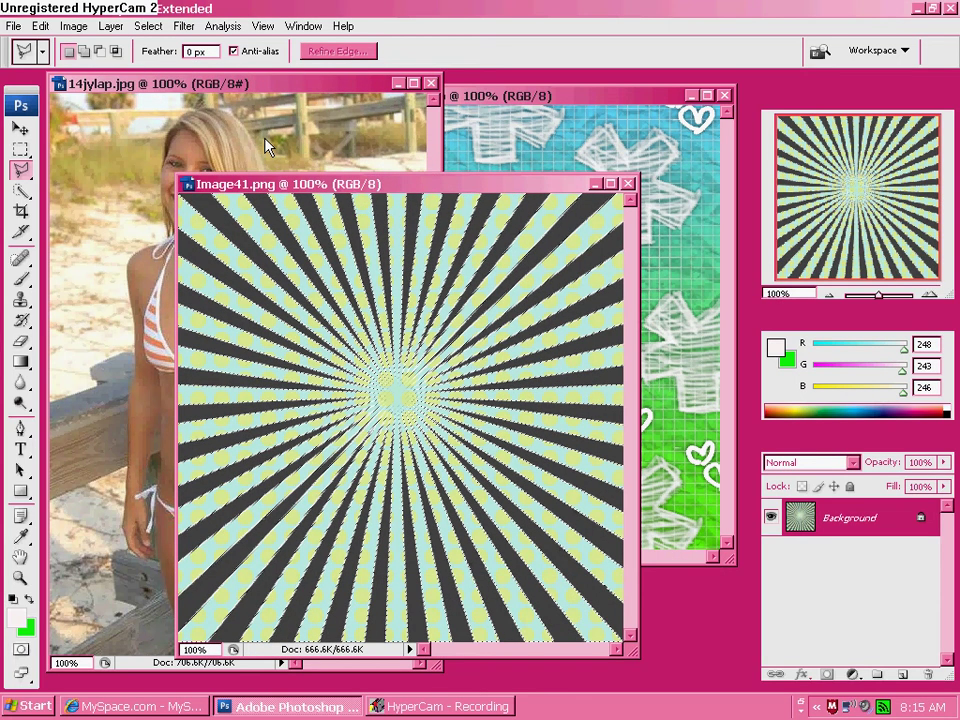
pyautogui.click(75, 30)
pyautogui.click(98, 150)
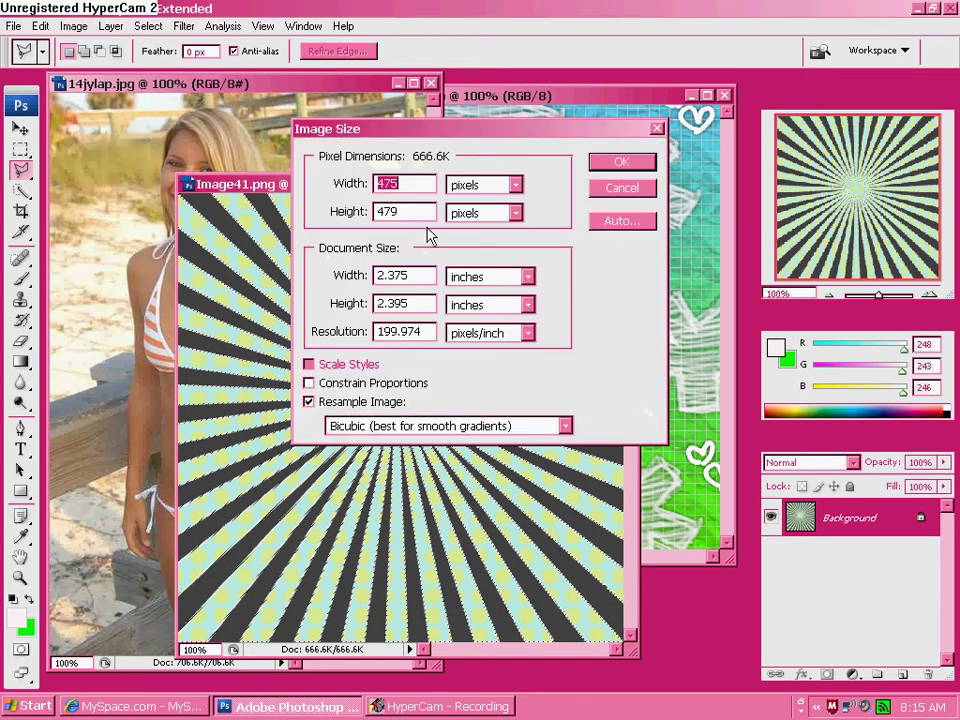
pyautogui.write('402')
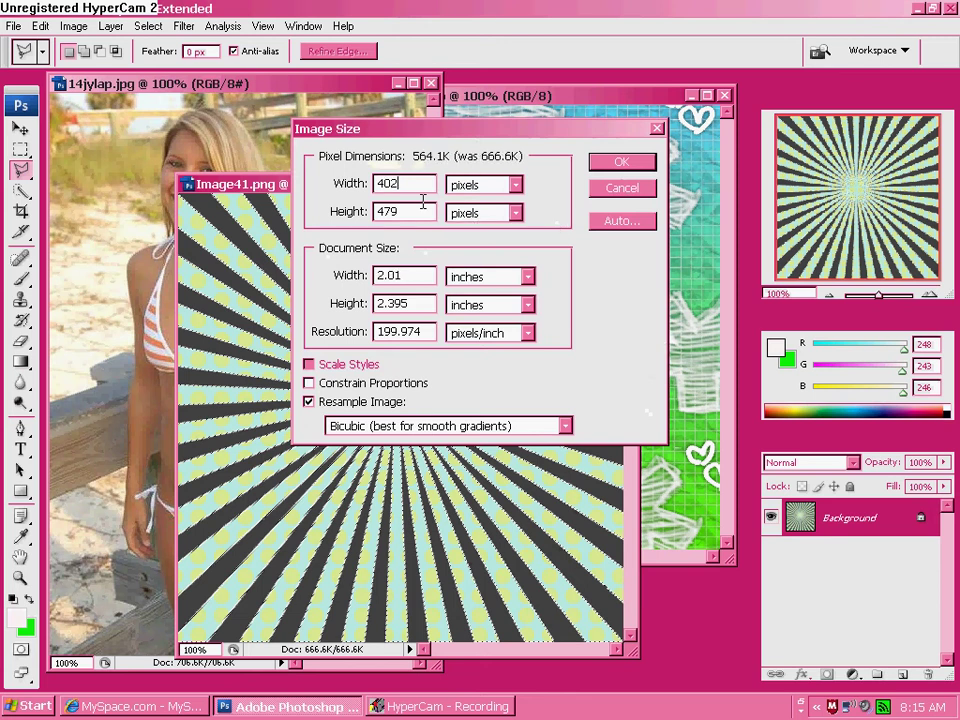
pyautogui.press('Tab')
pyautogui.press('Tab')
pyautogui.write('600')
pyautogui.press('Return')
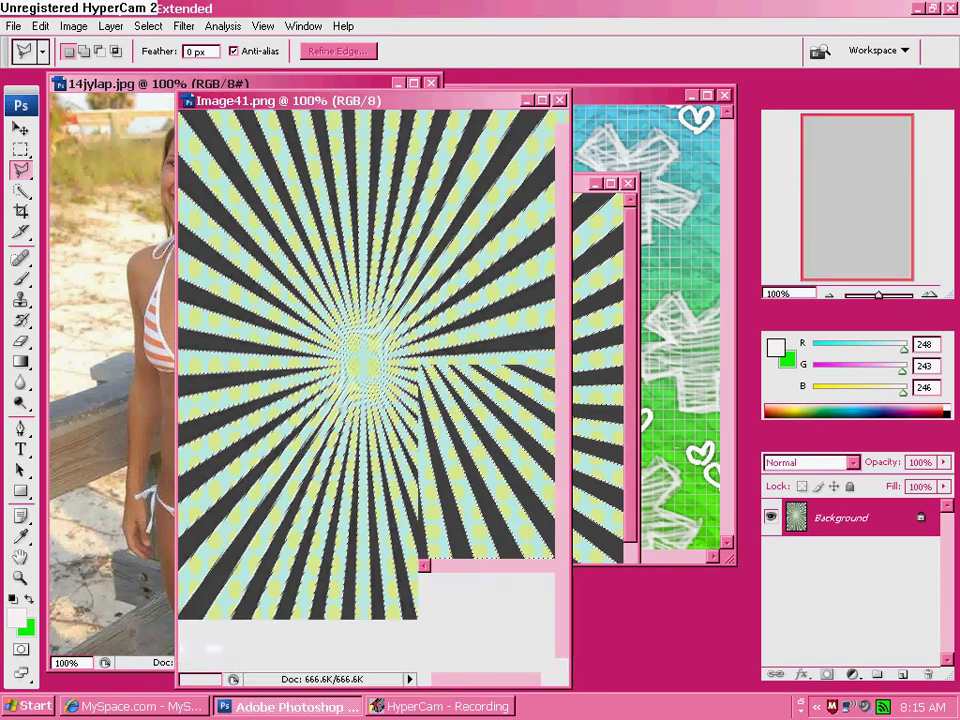
# Resize hserg.bmp to 402 pixels wide and 600 pixels high, and move its window clear of the other images
pyautogui.click(608, 92)
pyautogui.moveTo(593, 93)
pyautogui.mouseDown()
pyautogui.moveTo(480, 97)
pyautogui.moveTo(412, 131)
pyautogui.mouseUp()
pyautogui.click(73, 26)
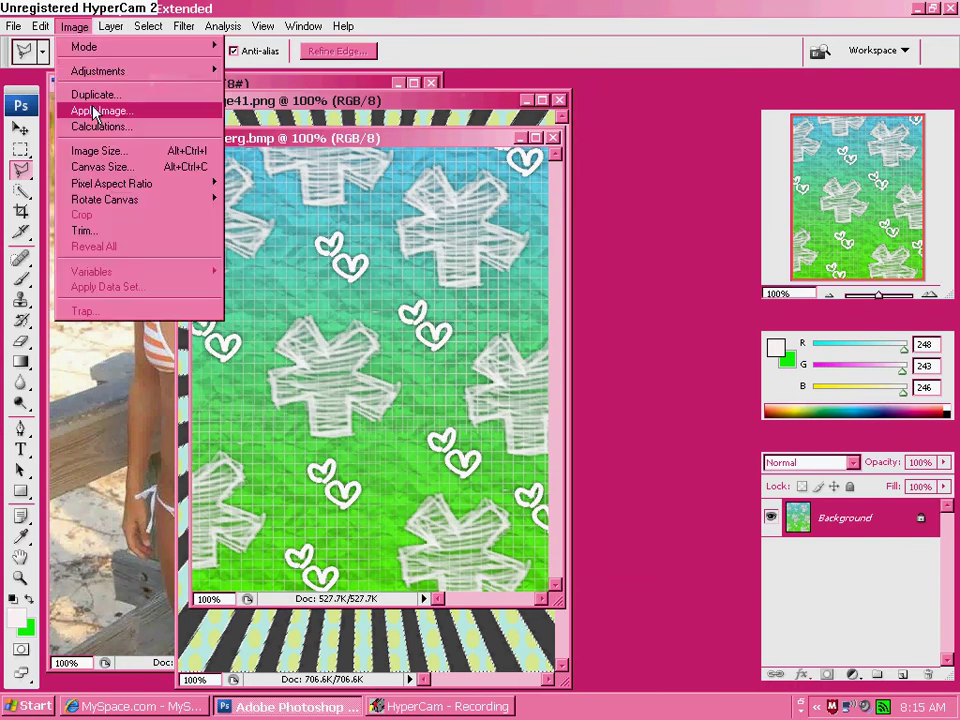
pyautogui.click(99, 150)
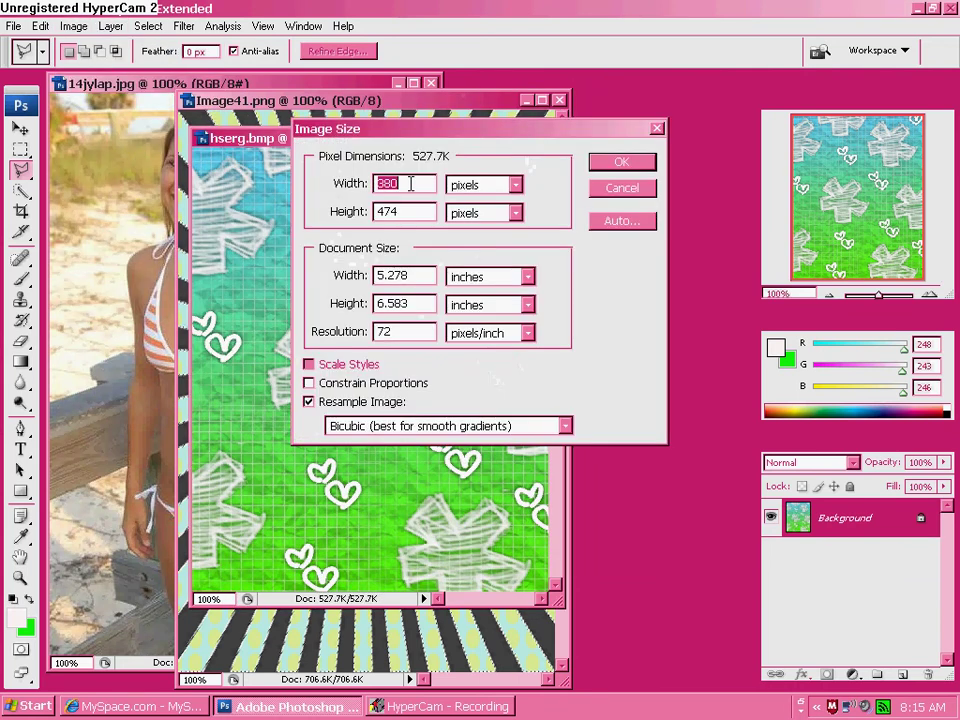
pyautogui.write('40')
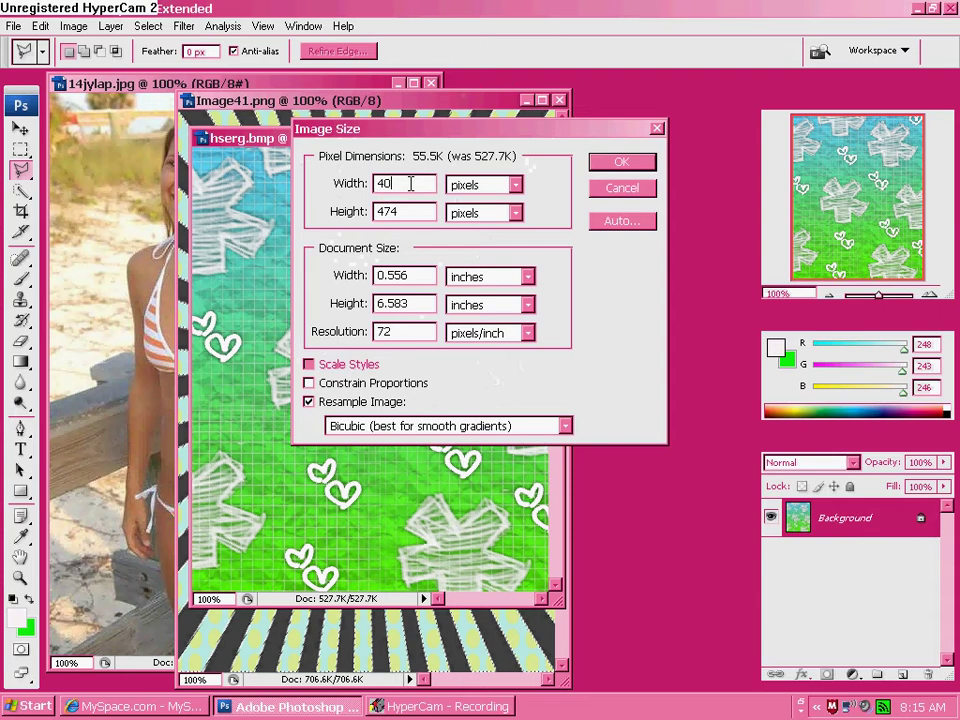
pyautogui.write('2')
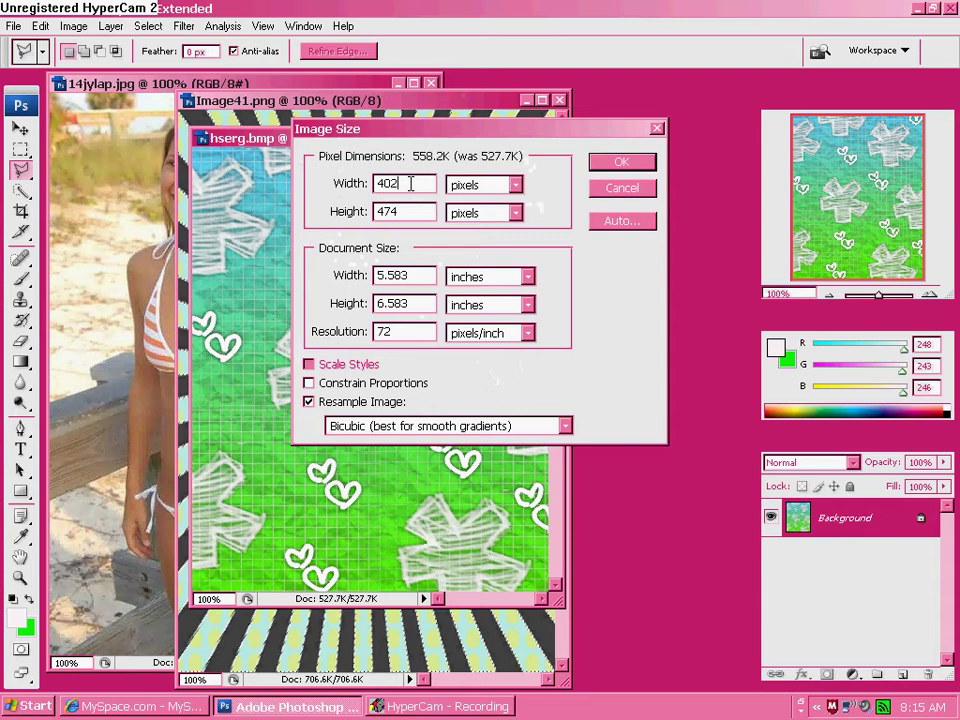
pyautogui.press('Tab')
pyautogui.press('Tab')
pyautogui.write('600')
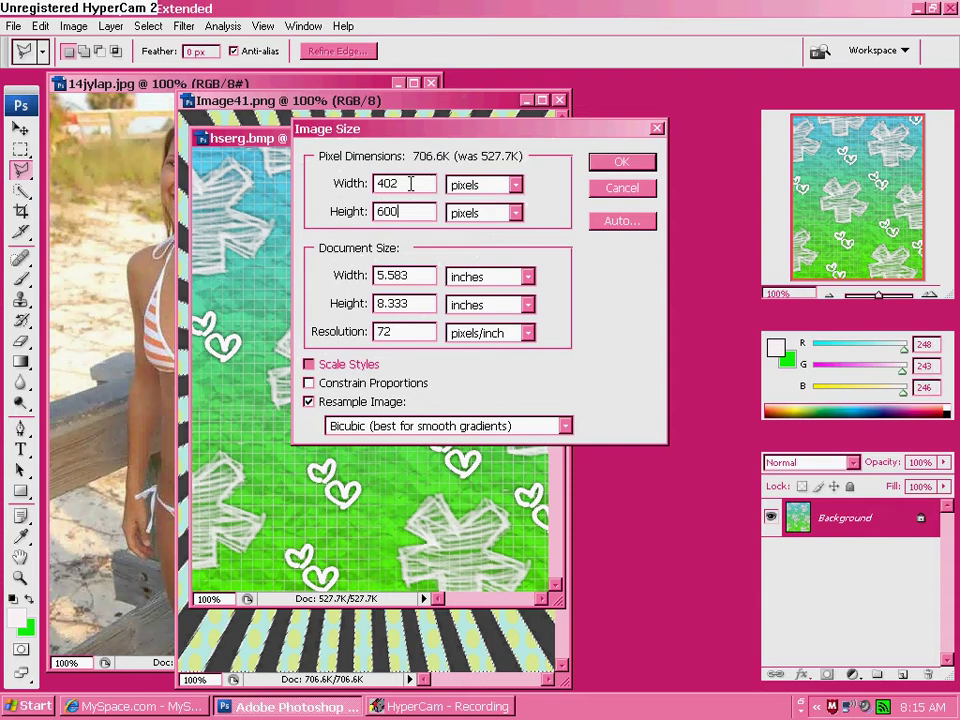
pyautogui.press('Return')
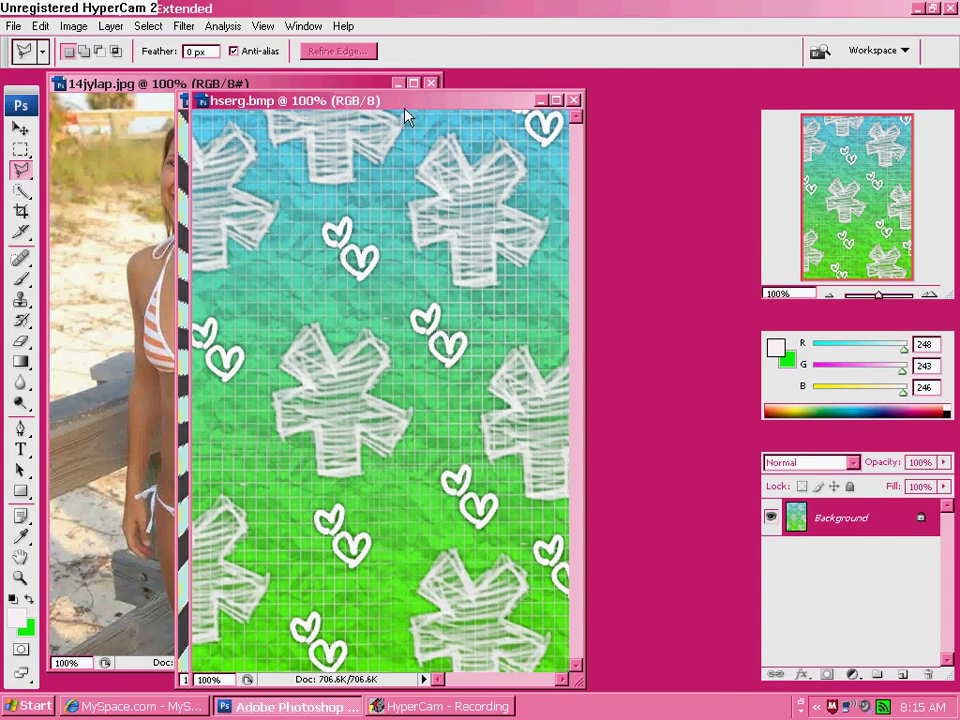
pyautogui.moveTo(404, 108); pyautogui.dragTo(622, 115)
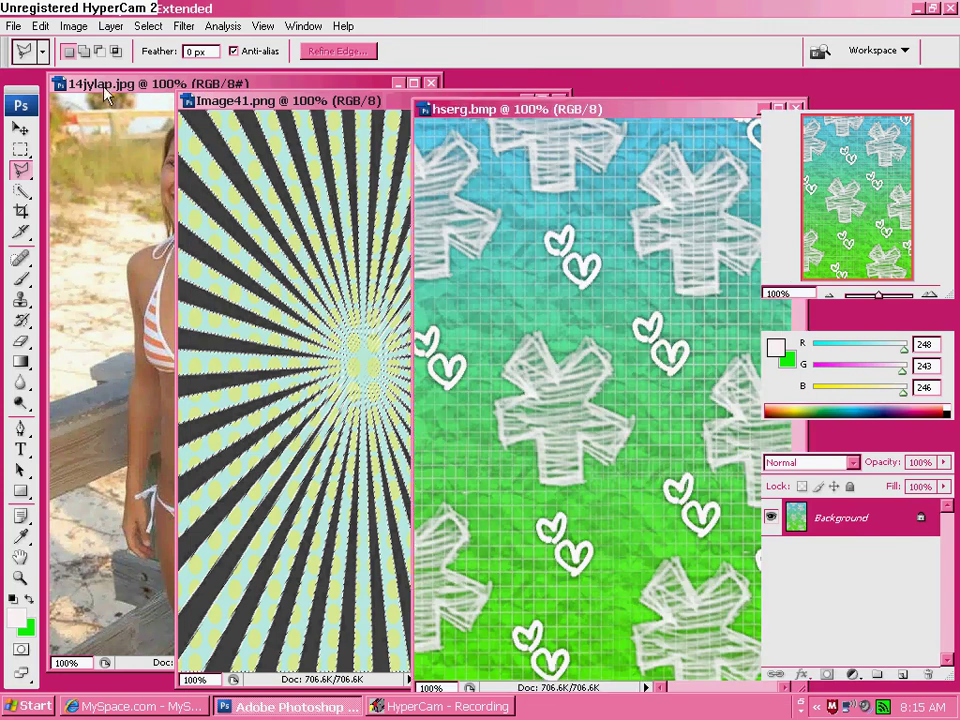
# Outline the whole figure in 14jylap.jpg with the Polygonal Lasso and close the outline into a selection
pyautogui.moveTo(103, 85); pyautogui.dragTo(109, 129)
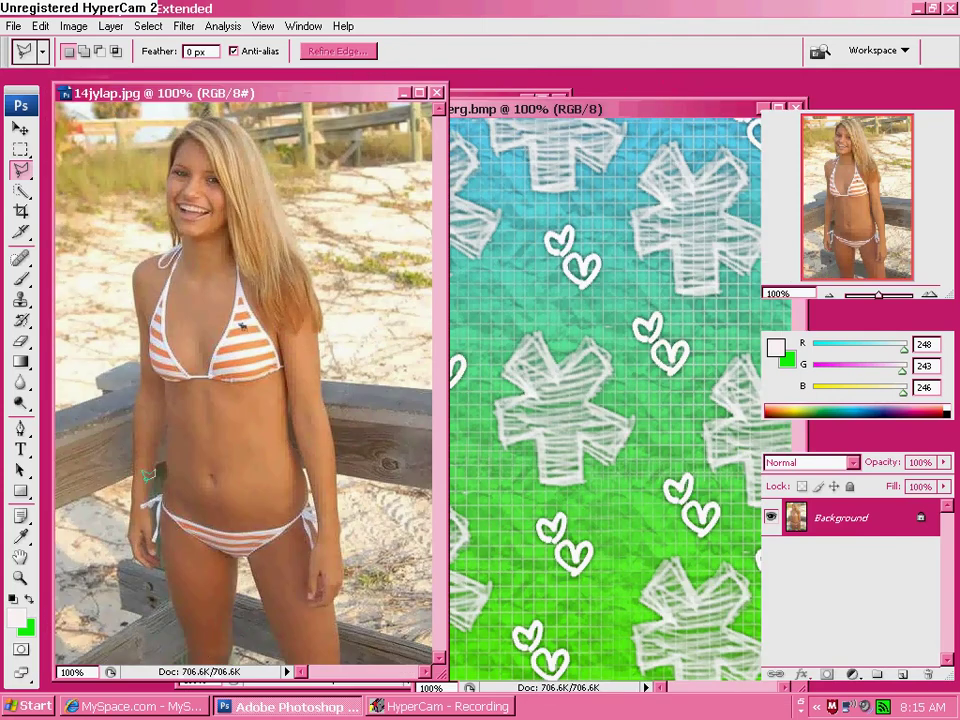
pyautogui.click(20, 170)
pyautogui.click(186, 657)
pyautogui.click(161, 548)
pyautogui.click(167, 425)
pyautogui.click(153, 449)
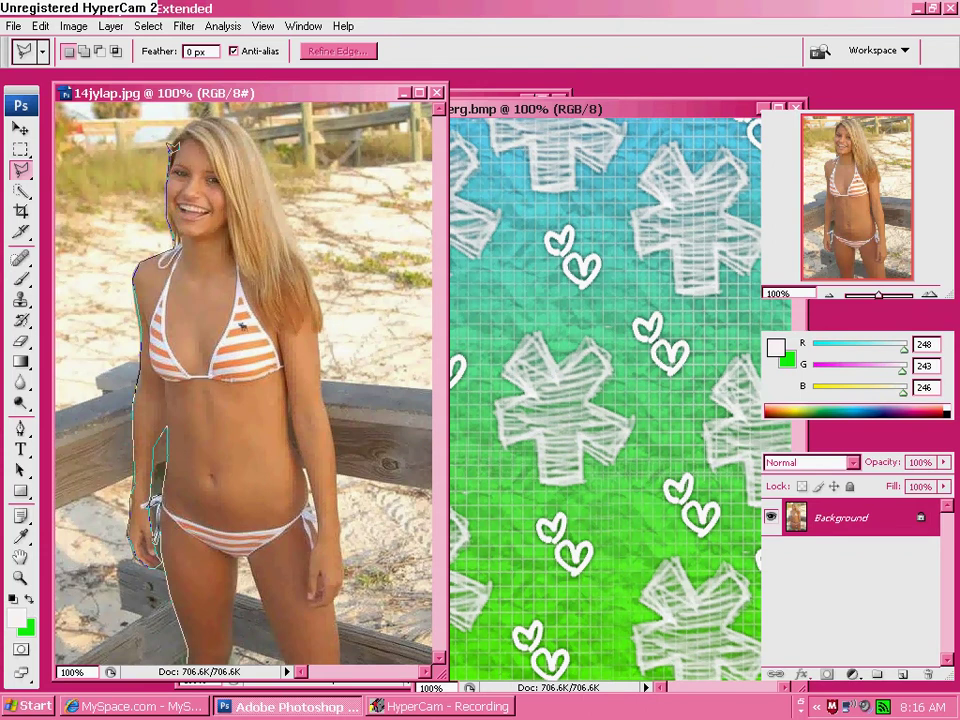
pyautogui.click(203, 116)
pyautogui.click(228, 117)
pyautogui.click(250, 135)
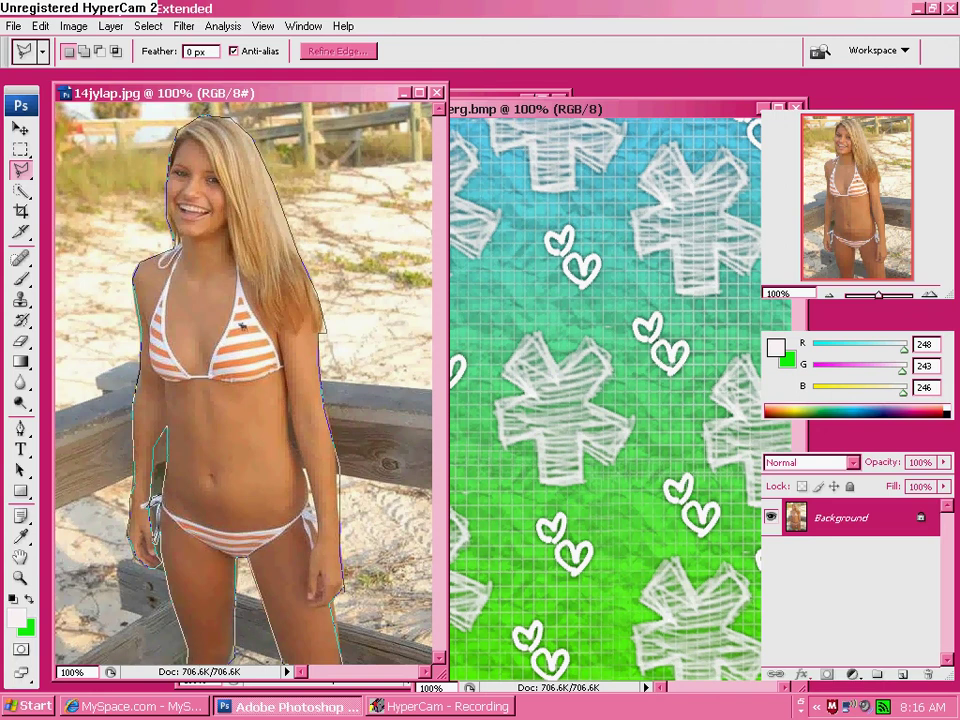
pyautogui.click(186, 650)
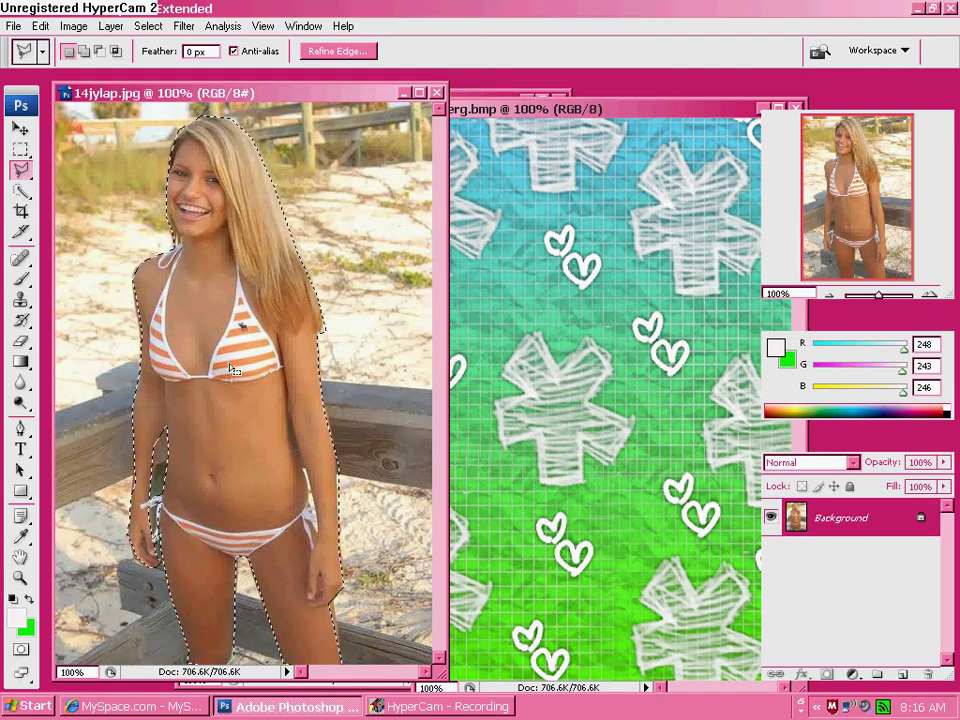
# Copy the selected figure, paste it into hserg.bmp as a new layer, and switch to the Move tool
pyautogui.click(40, 26)
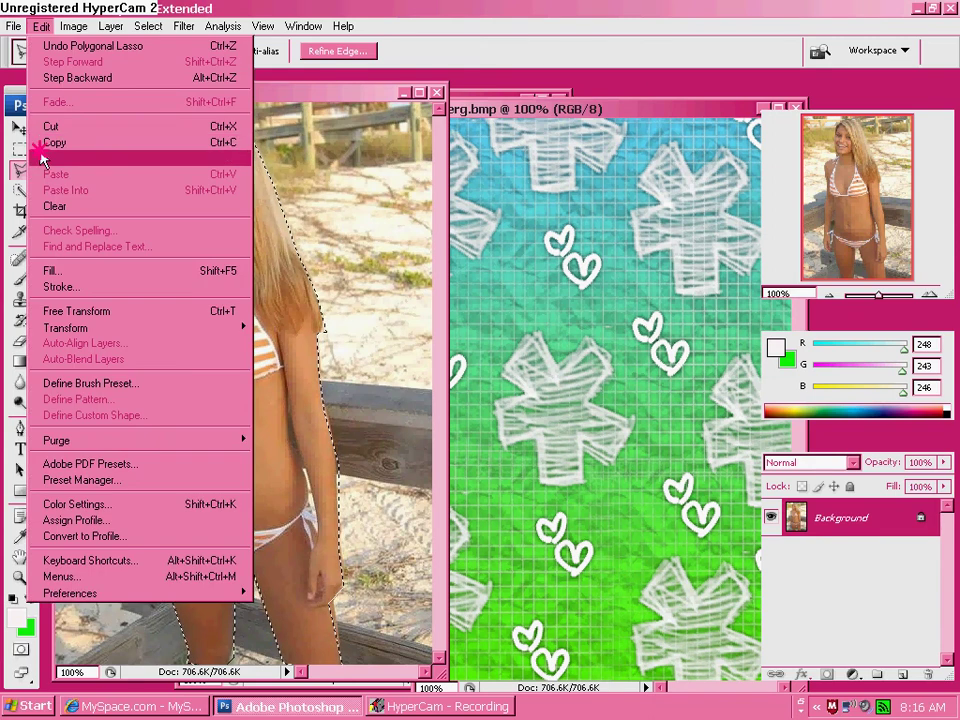
pyautogui.click(41, 144)
pyautogui.moveTo(542, 105); pyautogui.dragTo(327, 82)
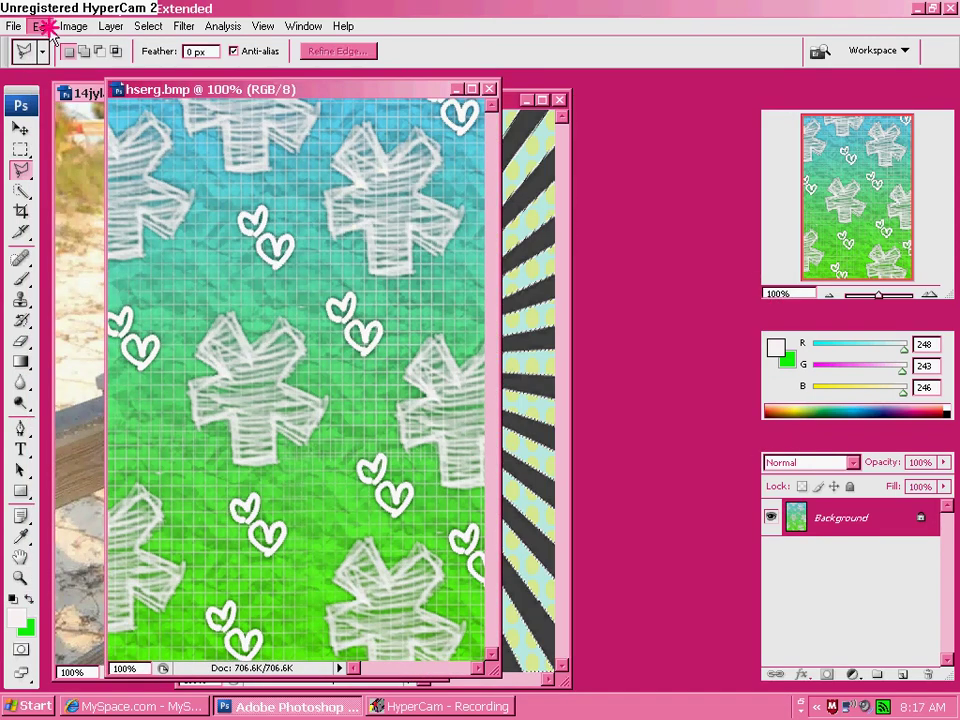
pyautogui.click(40, 26)
pyautogui.click(56, 175)
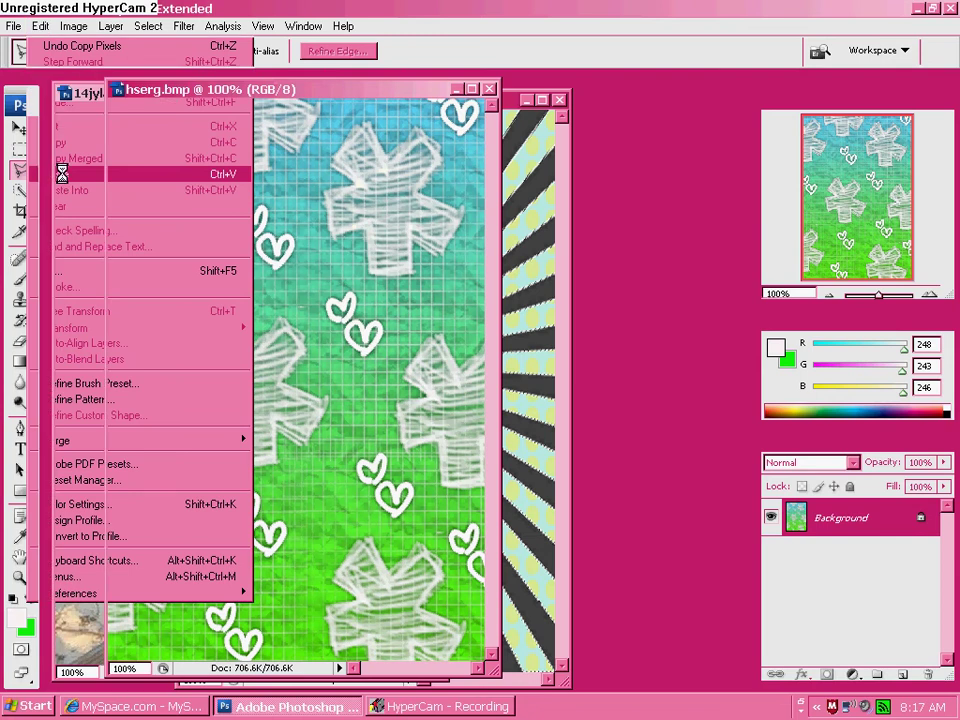
pyautogui.click(20, 129)
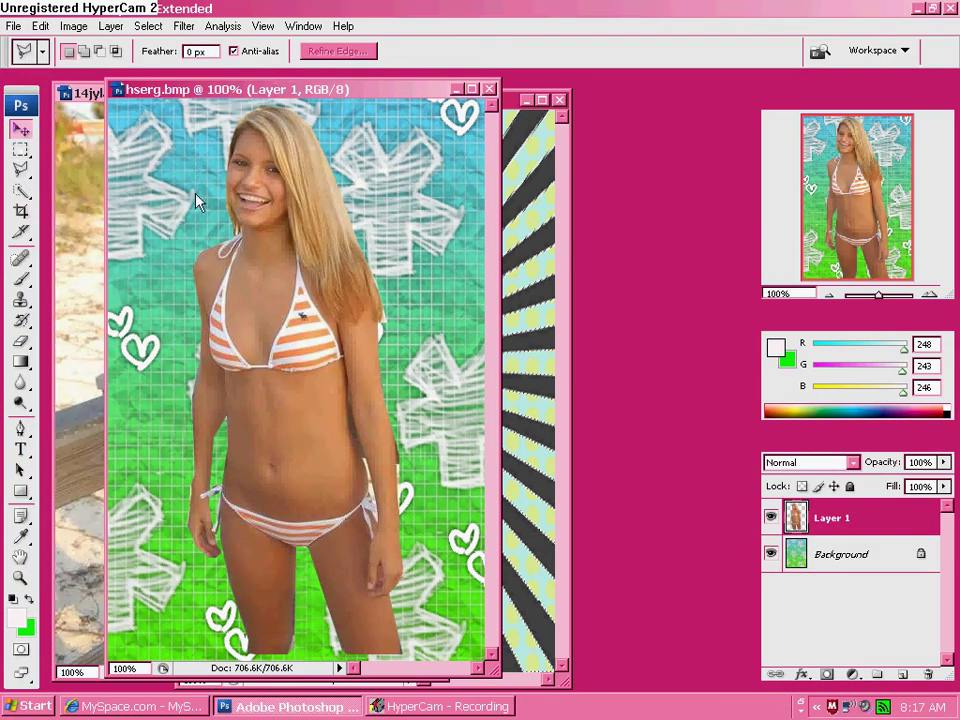
# Reposition the pasted figure in hserg.bmp and outline it loosely with the Polygonal Lasso, leaving a margin of background around it
pyautogui.moveTo(272, 221); pyautogui.dragTo(274, 274)
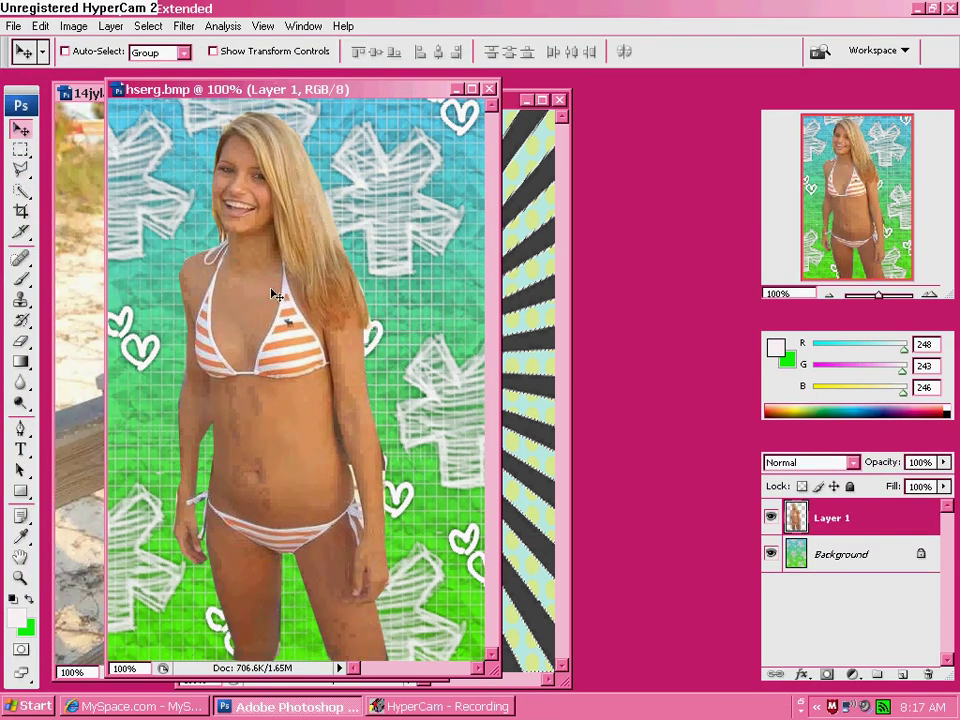
pyautogui.click(21, 169)
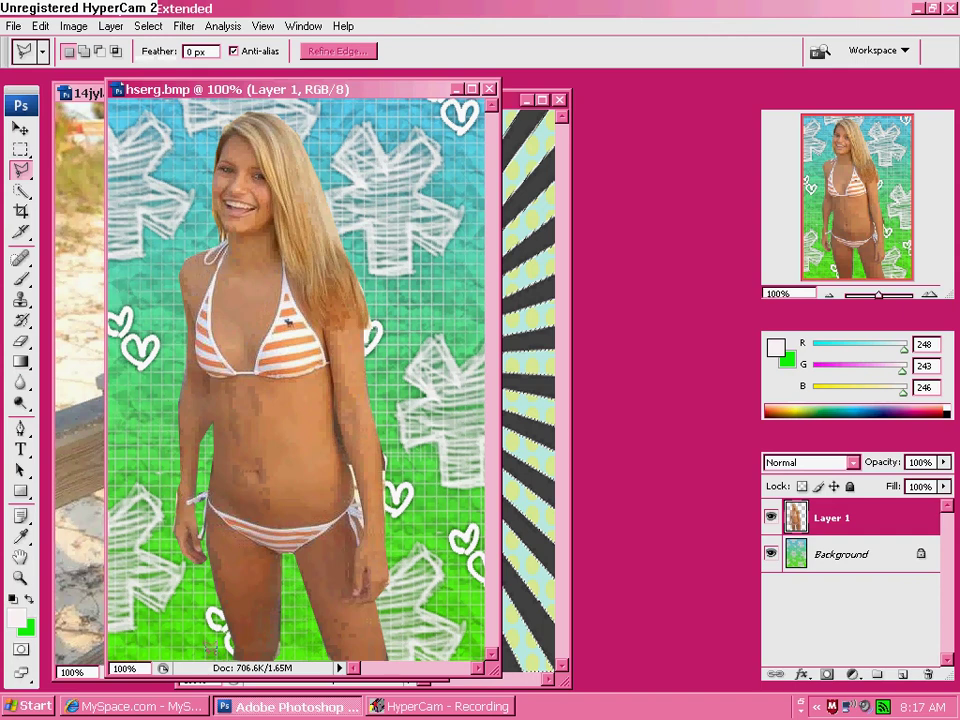
pyautogui.click(188, 583)
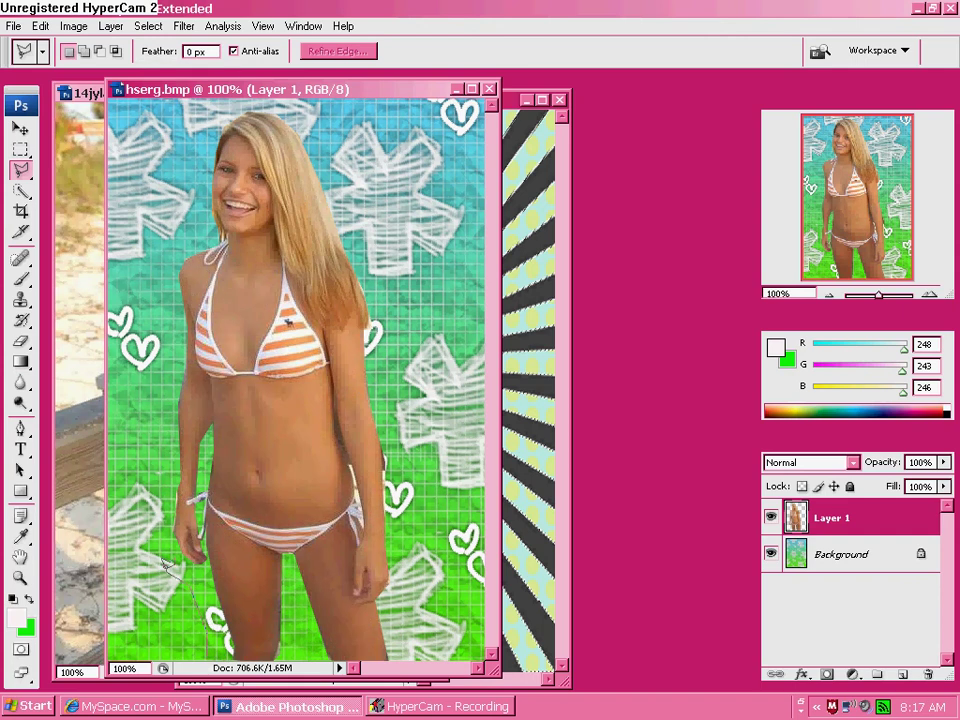
pyautogui.click(155, 557)
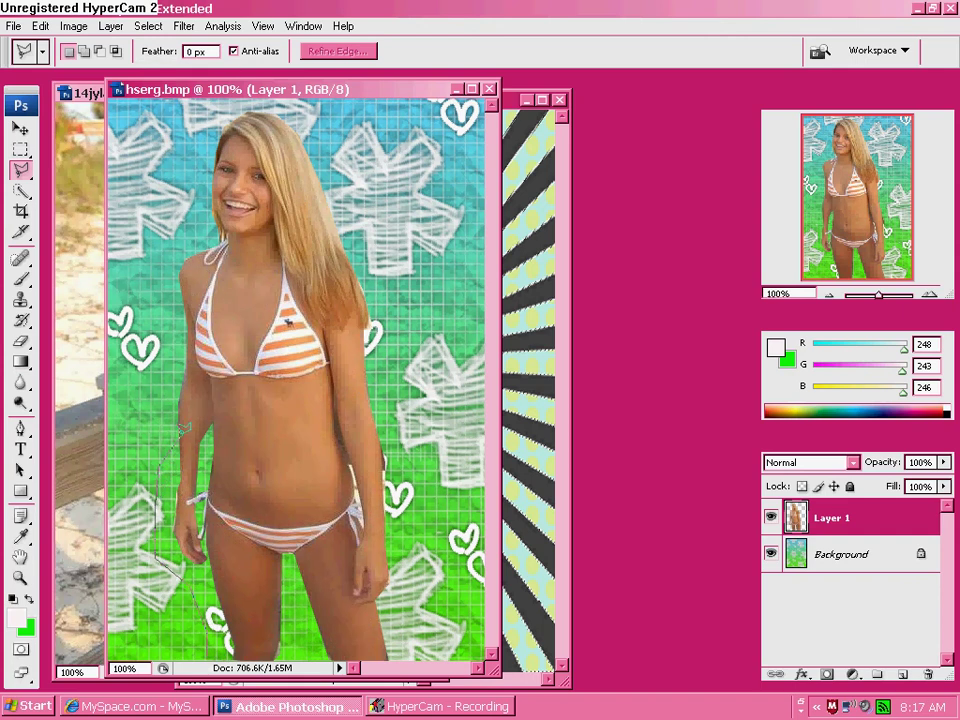
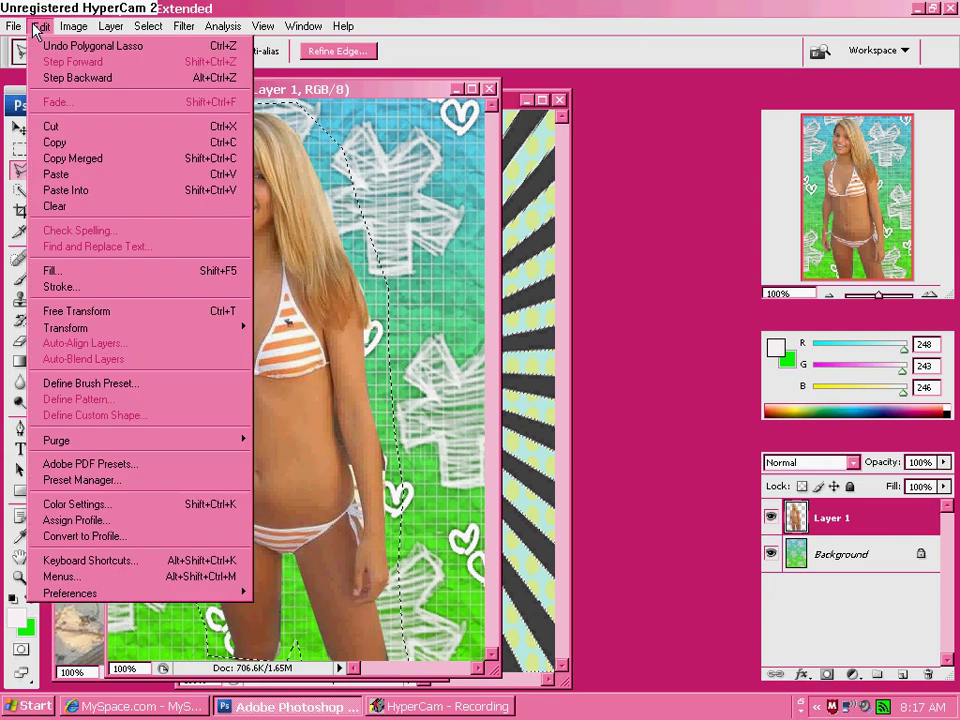
# Copy the selected area of hserg.bmp with Copy Merged so both the figure and the surrounding background are included
pyautogui.click(90, 141)
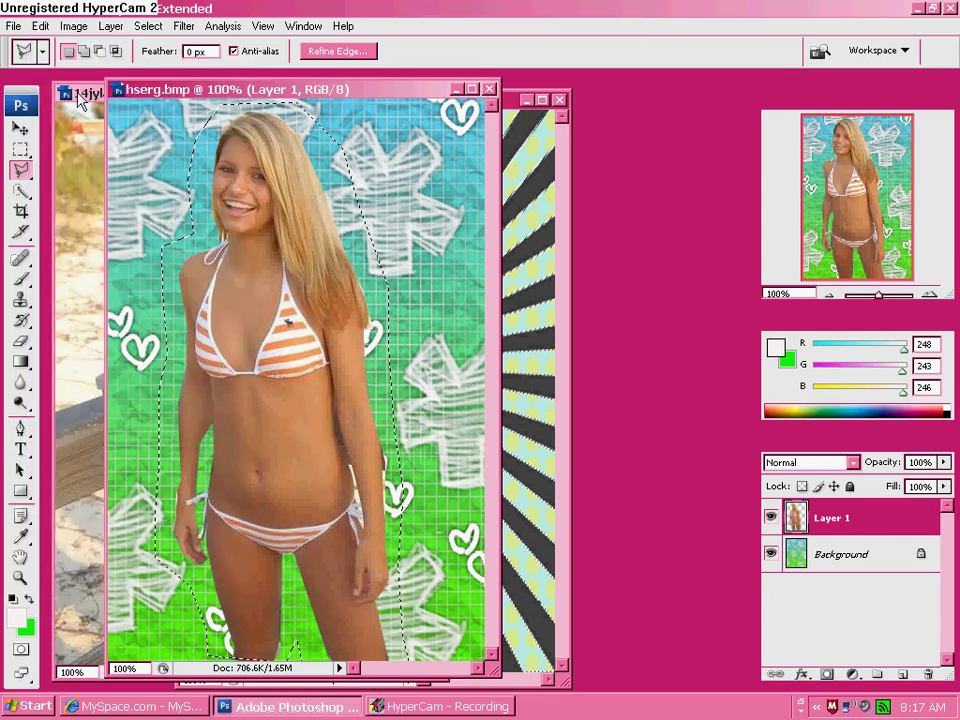
pyautogui.click(40, 26)
pyautogui.click(72, 160)
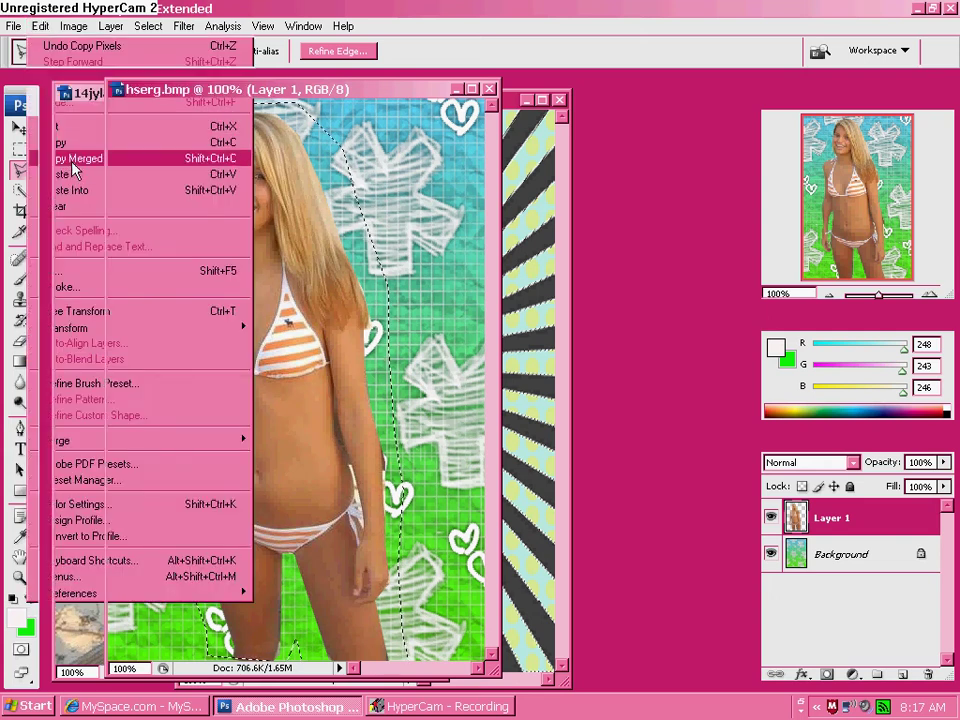
# Paste the merged cutout into Image41.png as a new layer and shift it slightly down over the sunburst
pyautogui.click(514, 102)
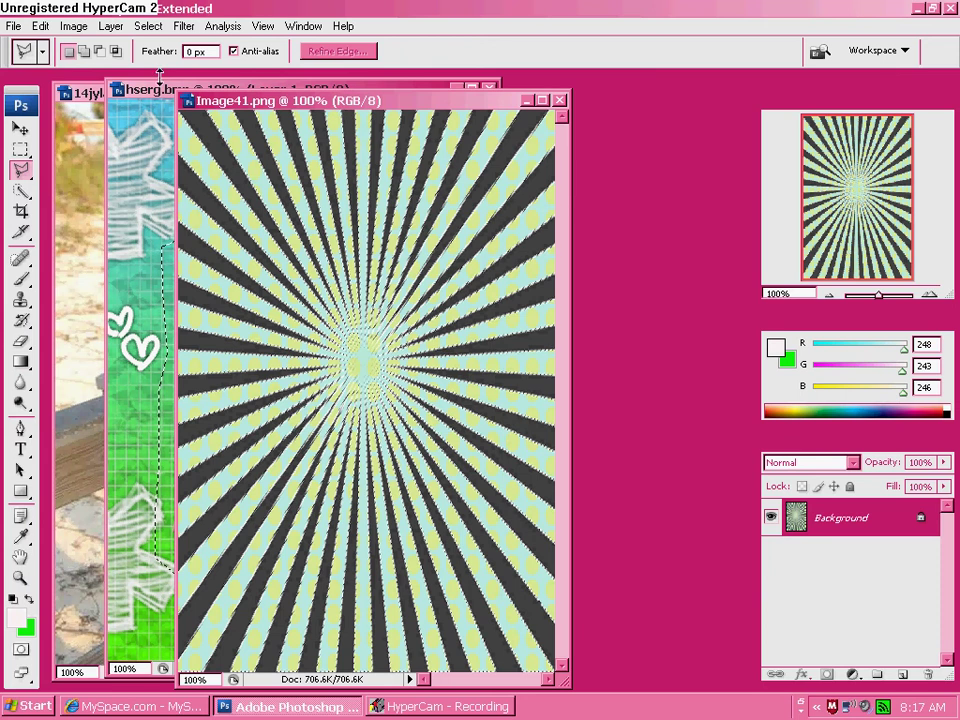
pyautogui.click(40, 26)
pyautogui.click(73, 175)
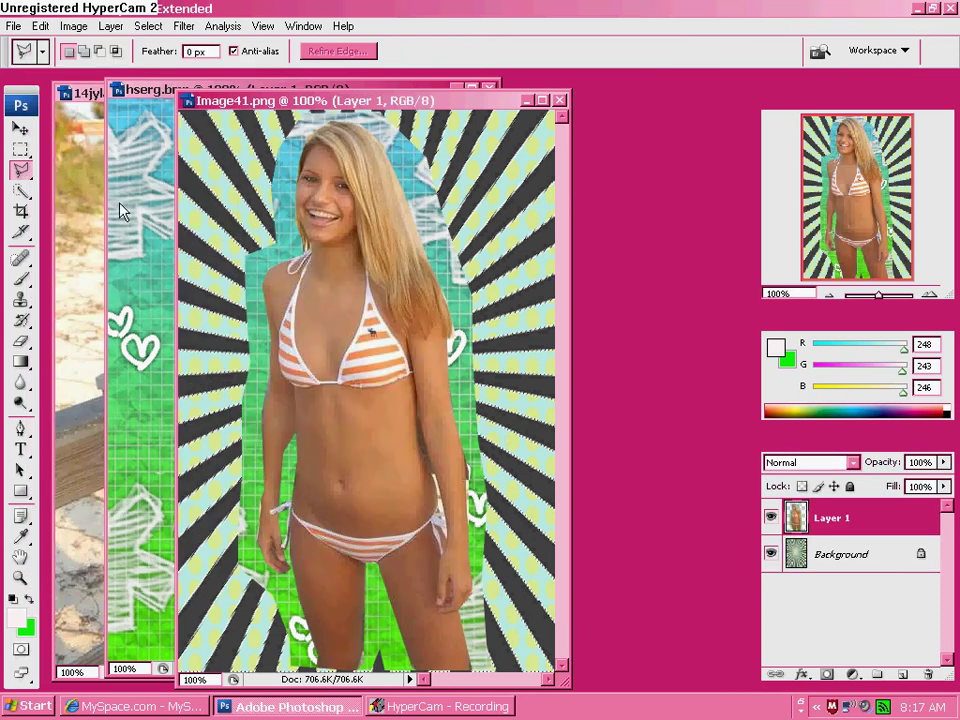
pyautogui.click(20, 128)
pyautogui.moveTo(386, 394); pyautogui.dragTo(378, 400)
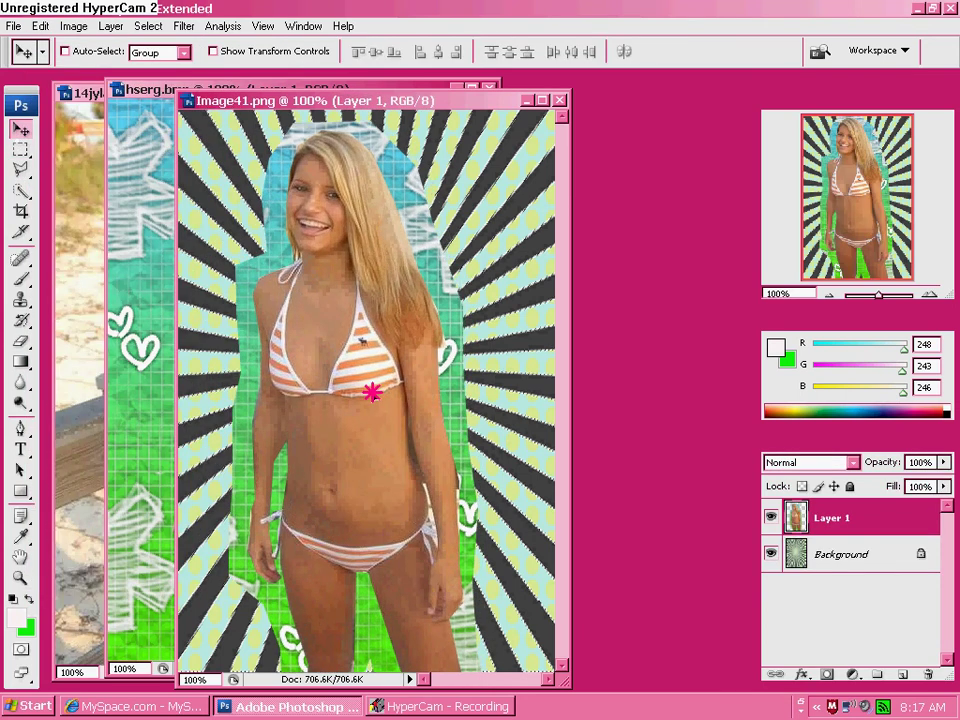
# Add a drop shadow to the pasted cutout layer with a distance of 10 px and a size of 6 px
pyautogui.click(110, 26)
pyautogui.moveTo(125, 118)
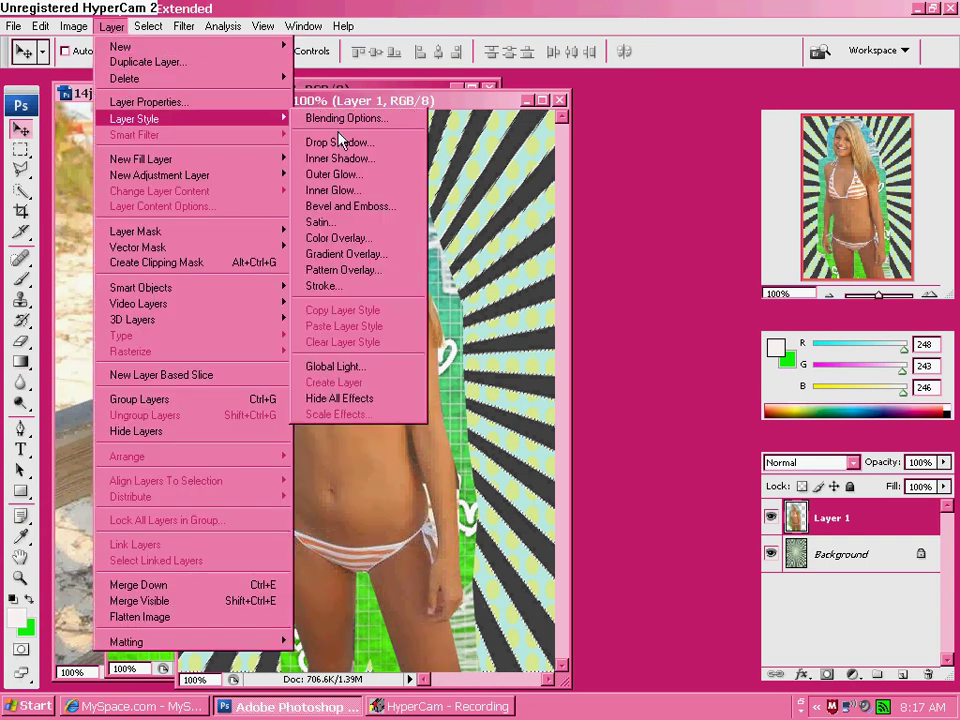
pyautogui.press('Return')
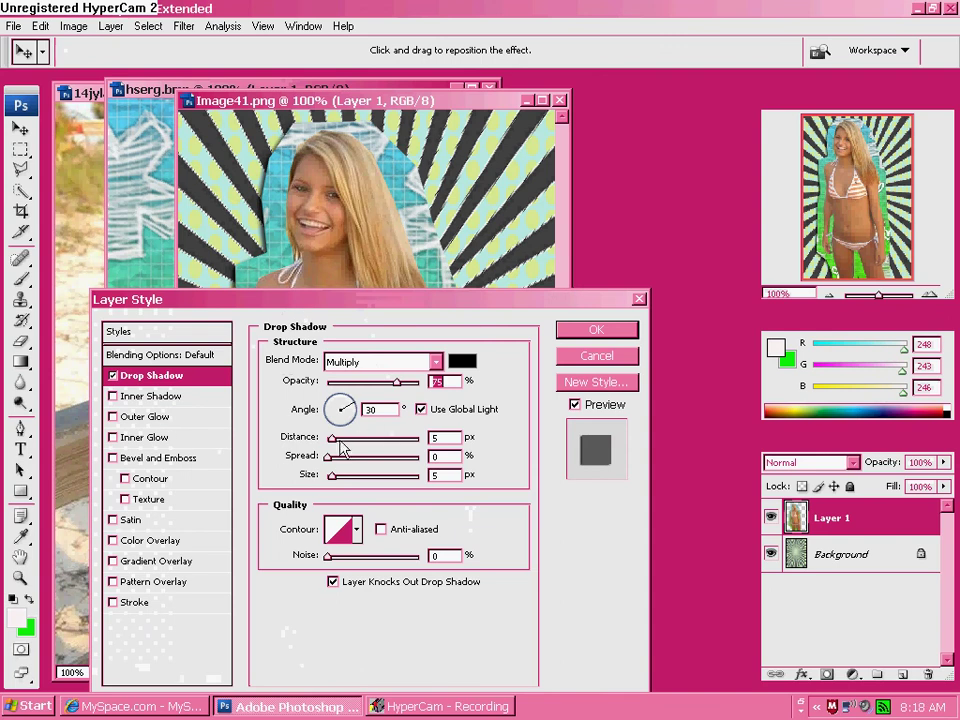
pyautogui.moveTo(332, 438); pyautogui.dragTo(336, 474)
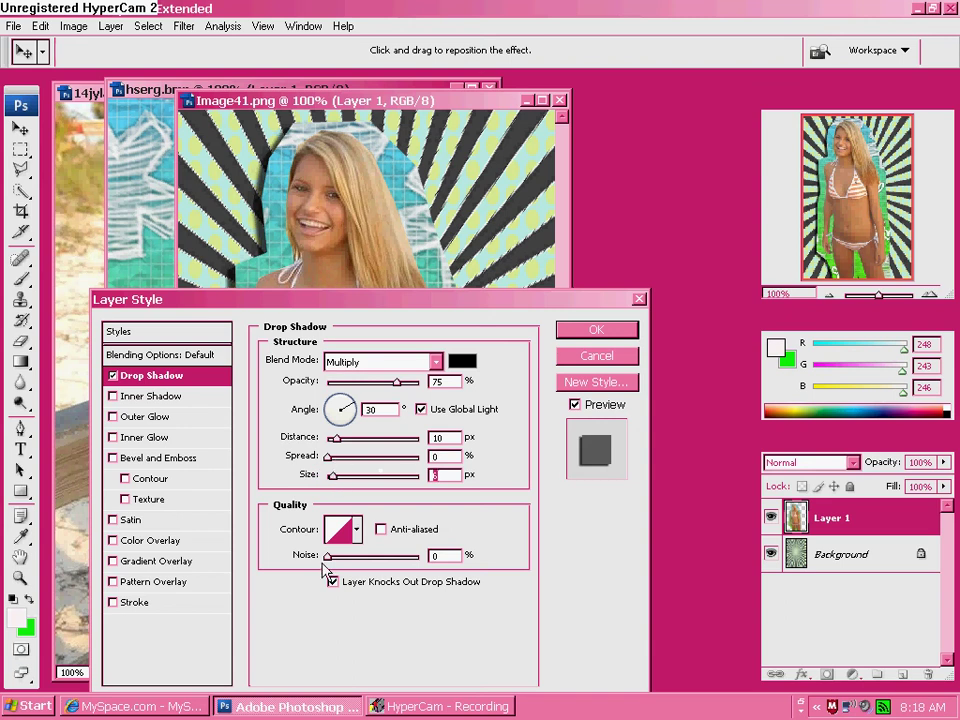
pyautogui.moveTo(328, 558); pyautogui.dragTo(293, 555)
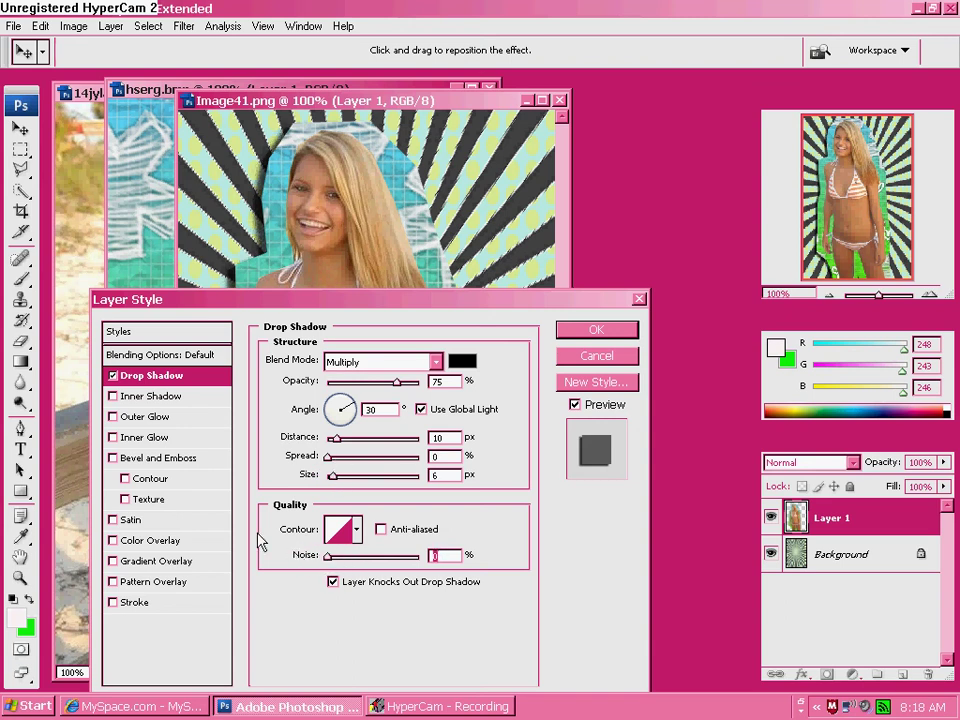
# Enable the Stroke effect on the cutout layer
pyautogui.click(122, 604)
pyautogui.click(312, 481)
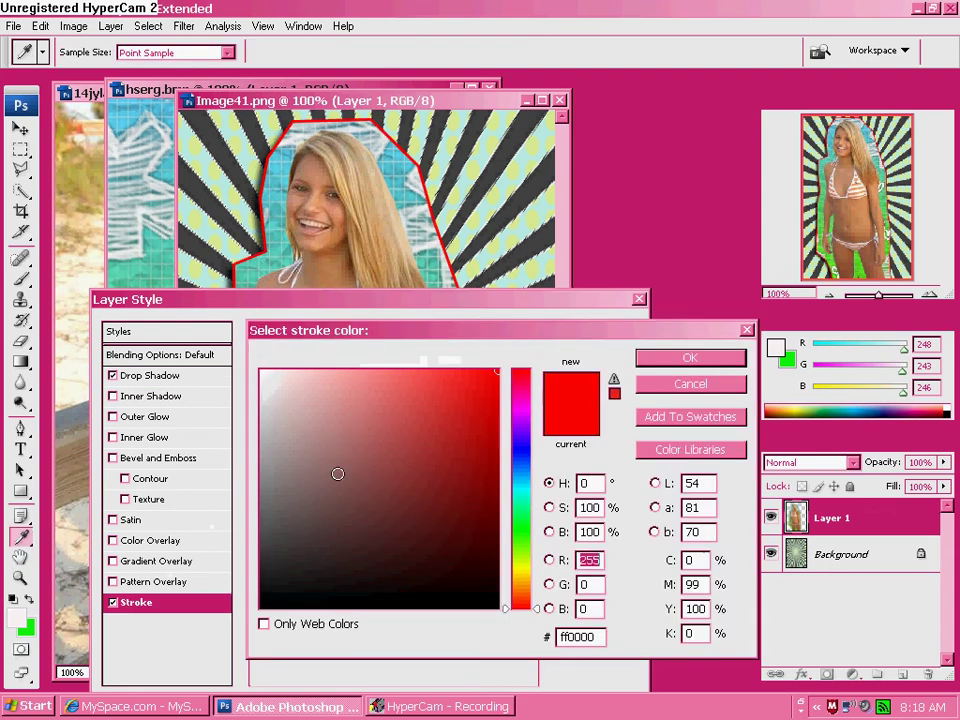
pyautogui.click(746, 329)
# Try a pattern fill for the stroke, browse the pattern presets, and return the fill type to Color
pyautogui.click(352, 454)
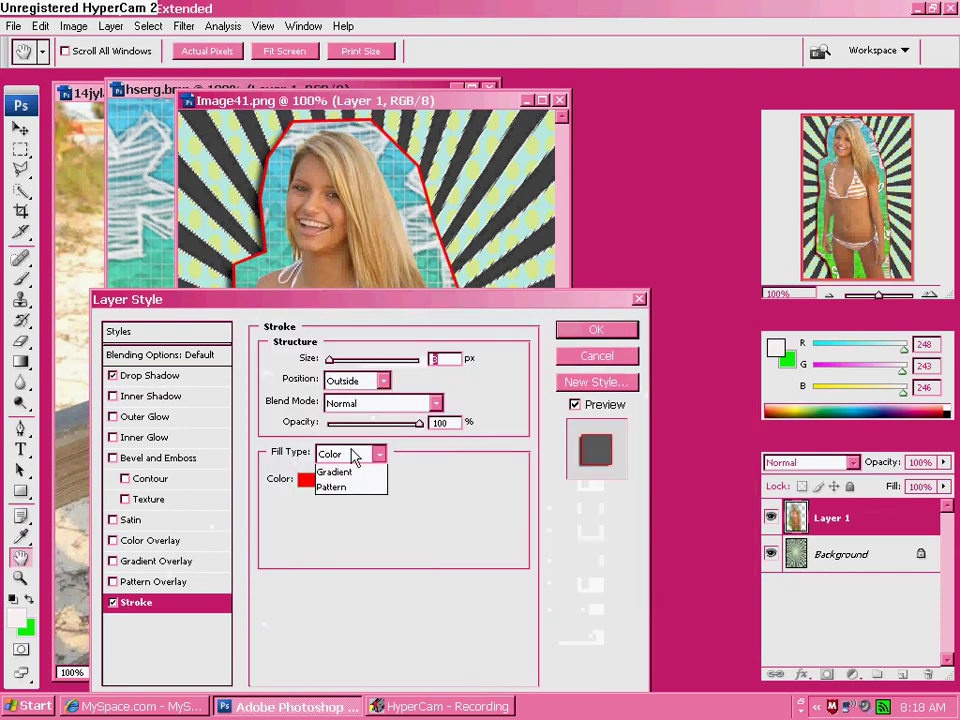
pyautogui.click(343, 503)
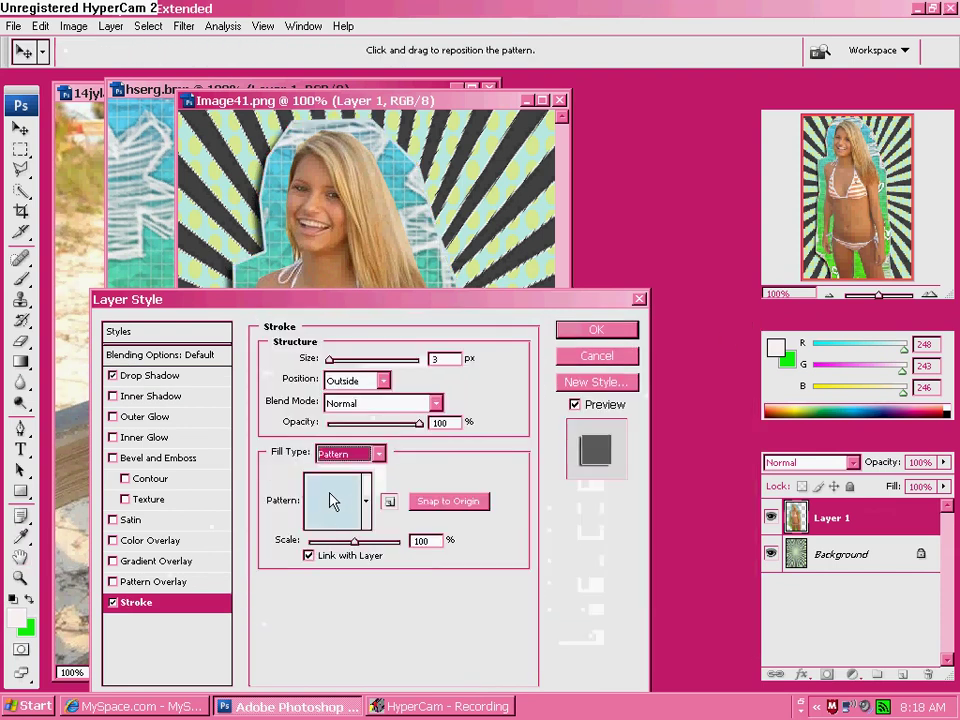
pyautogui.click(366, 501)
pyautogui.moveTo(418, 566); pyautogui.dragTo(420, 607)
pyautogui.click(388, 504)
pyautogui.click(385, 457)
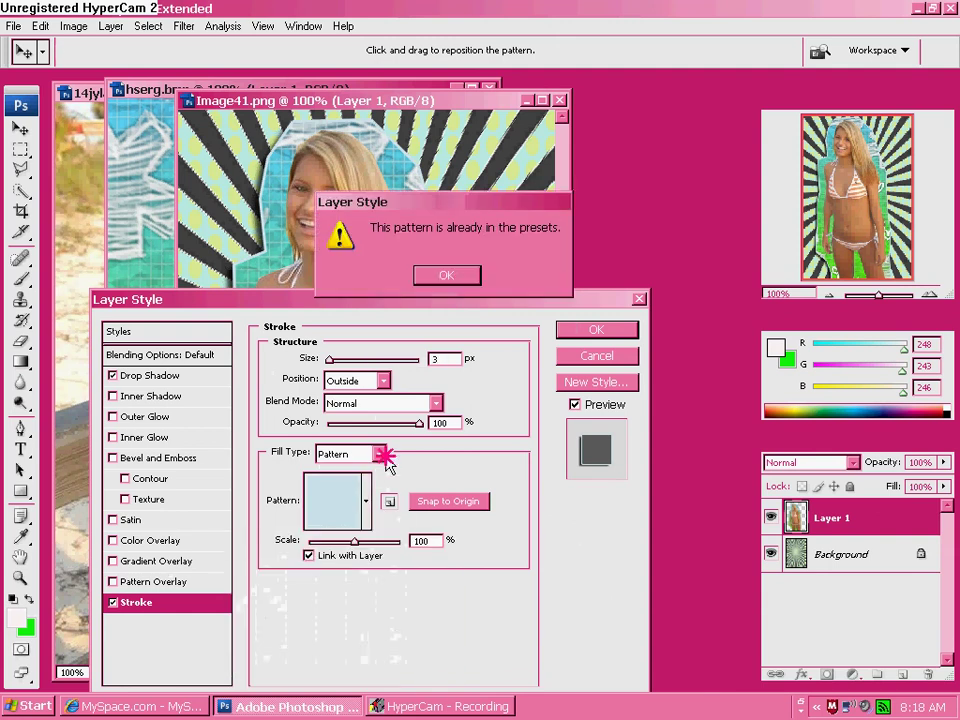
pyautogui.click(448, 277)
pyautogui.click(366, 501)
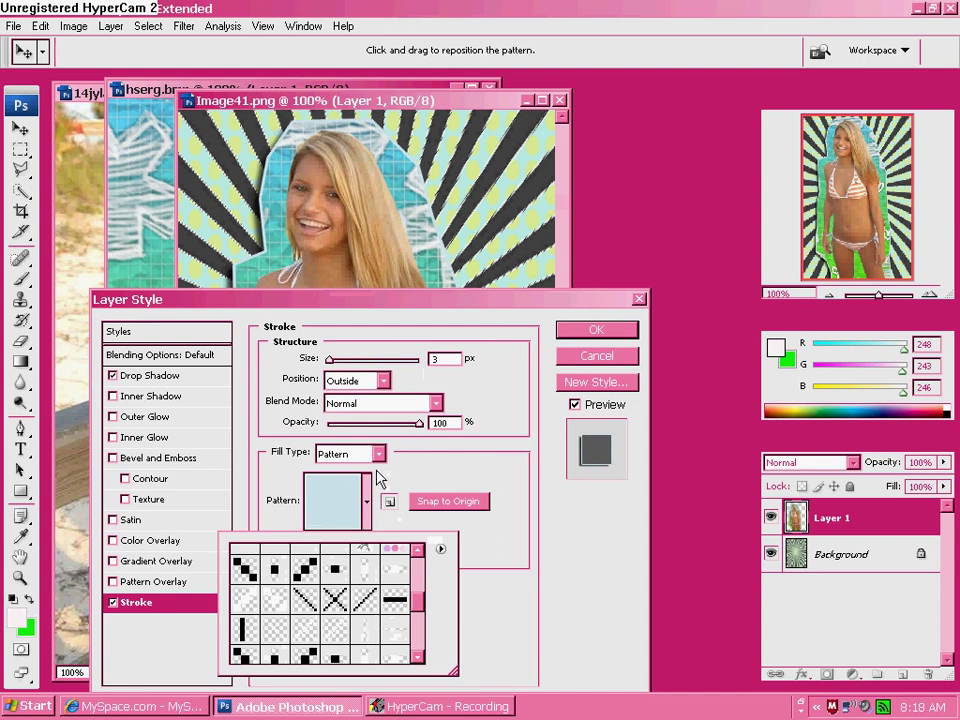
pyautogui.click(372, 454)
pyautogui.click(345, 470)
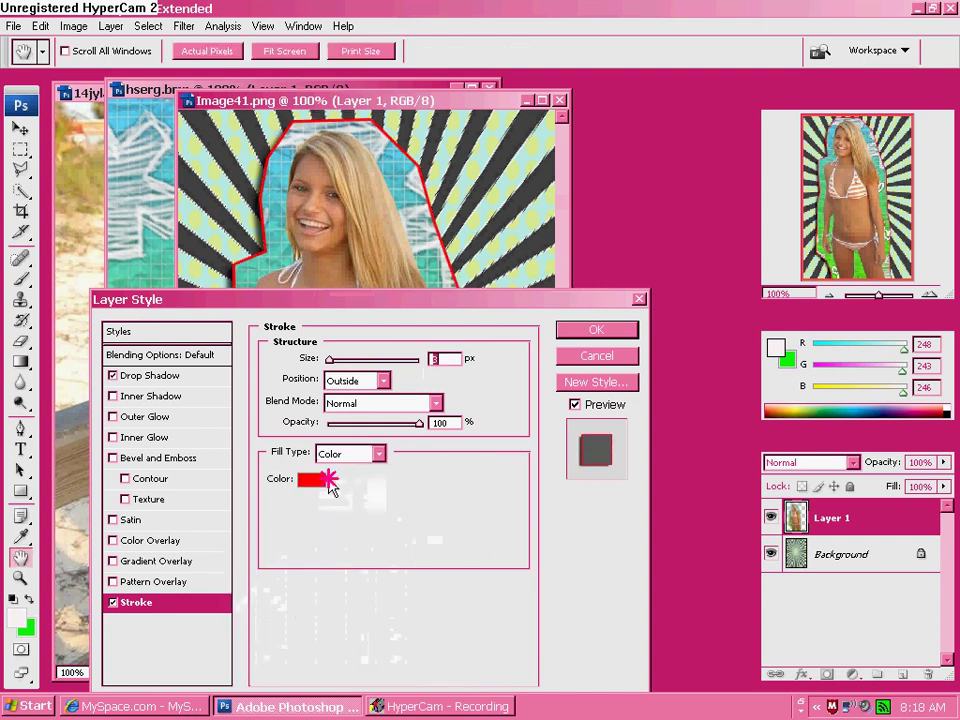
# Set the stroke color to off-white fbf8f8 and apply the layer style to the cutout
pyautogui.click(327, 480)
pyautogui.click(264, 375)
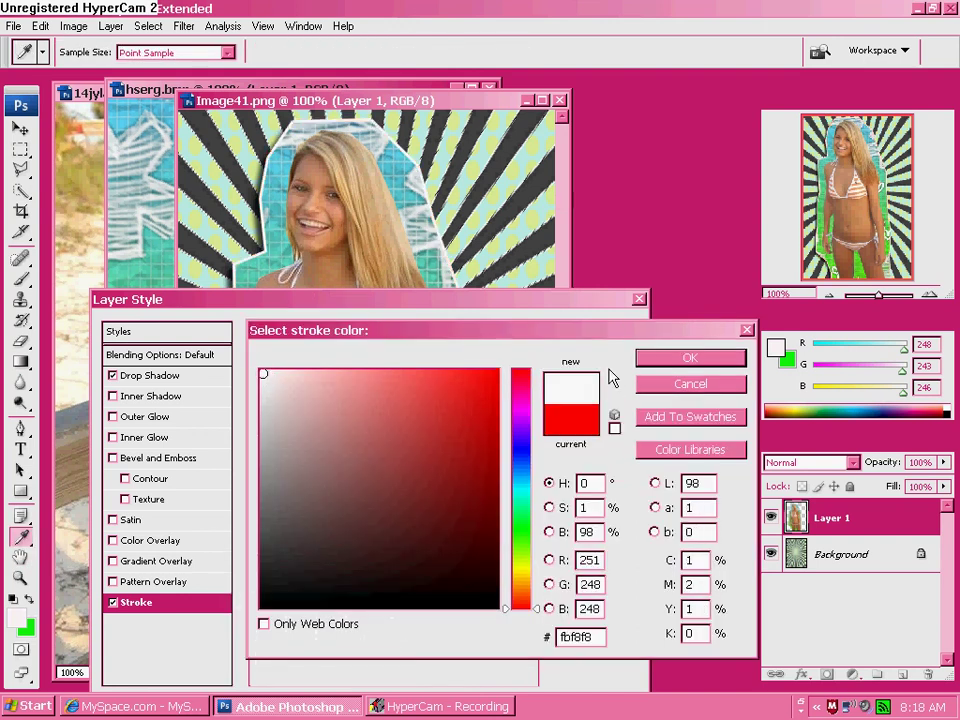
pyautogui.click(689, 357)
pyautogui.click(578, 334)
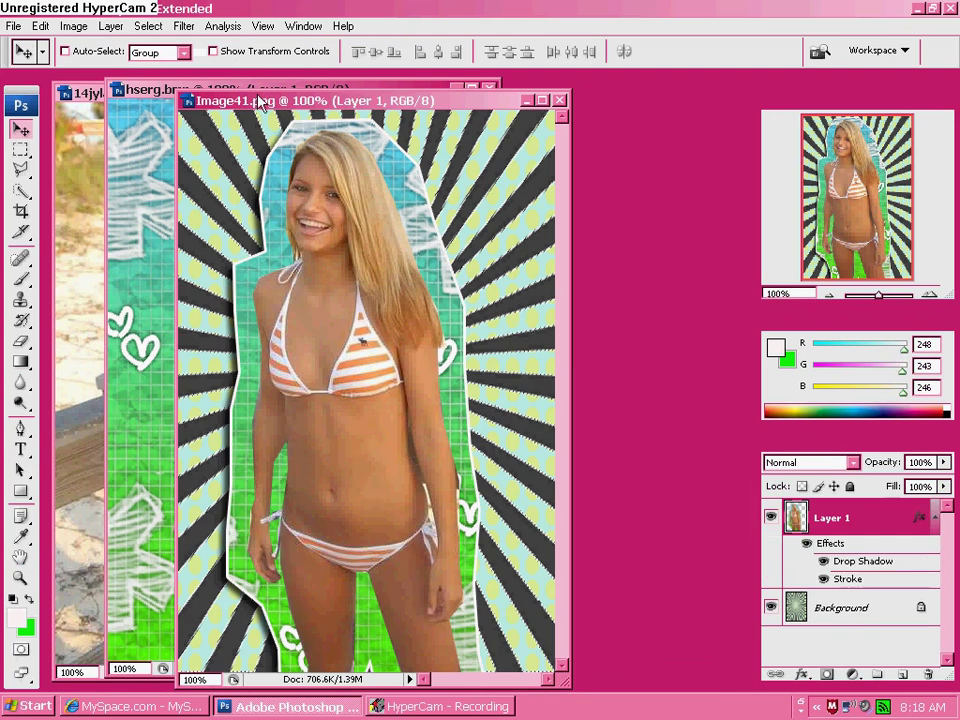
pyautogui.moveTo(260, 103); pyautogui.dragTo(230, 96)
pyautogui.click(111, 26)
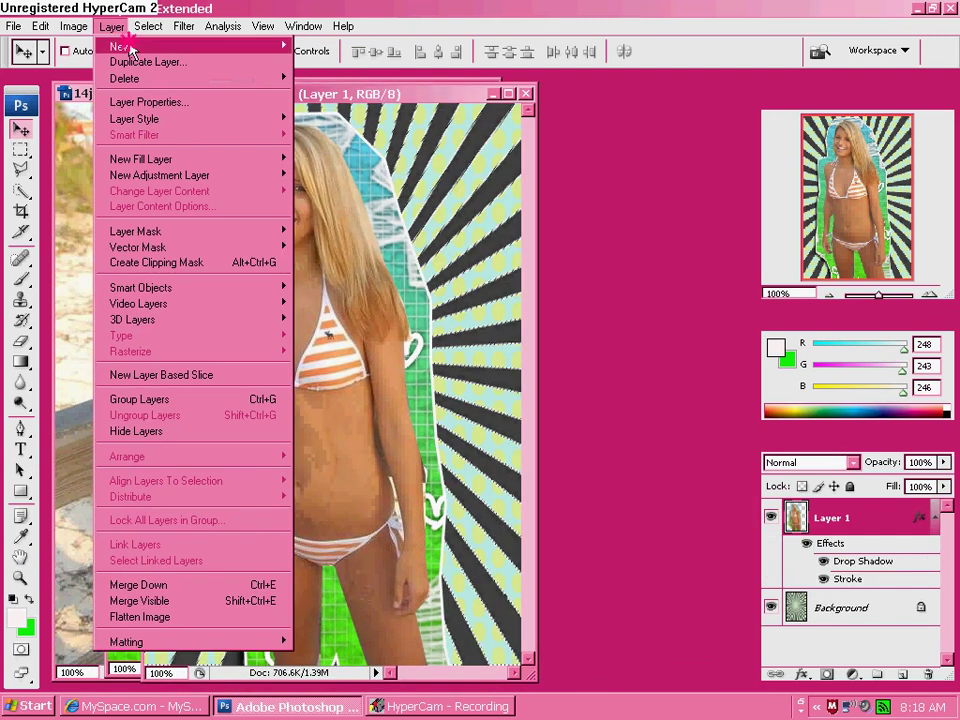
pyautogui.moveTo(130, 47)
pyautogui.click(333, 50)
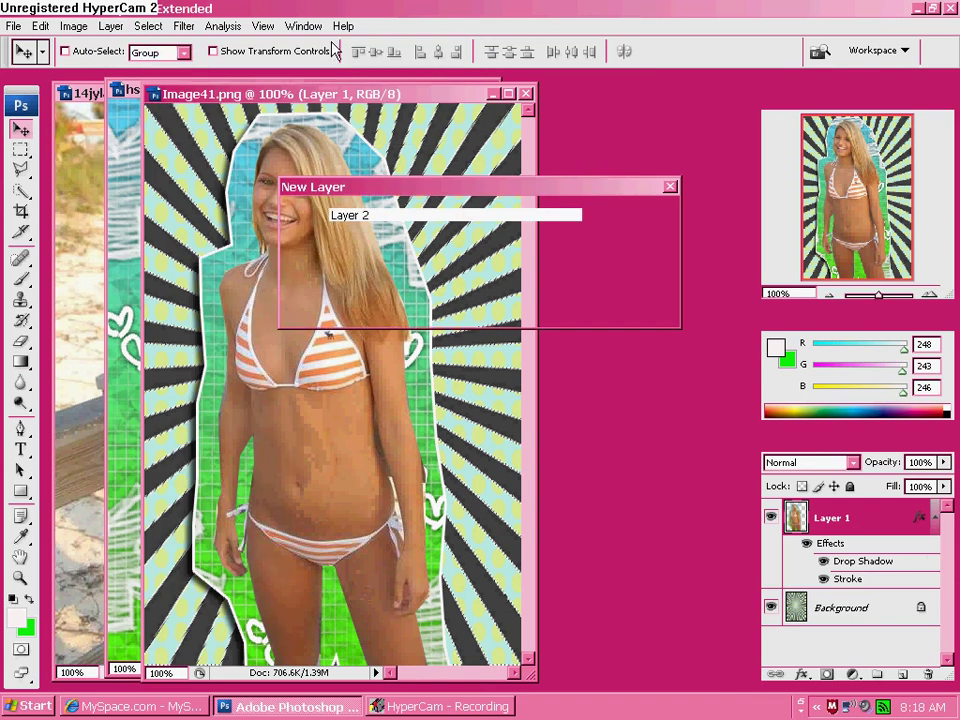
pyautogui.click(670, 186)
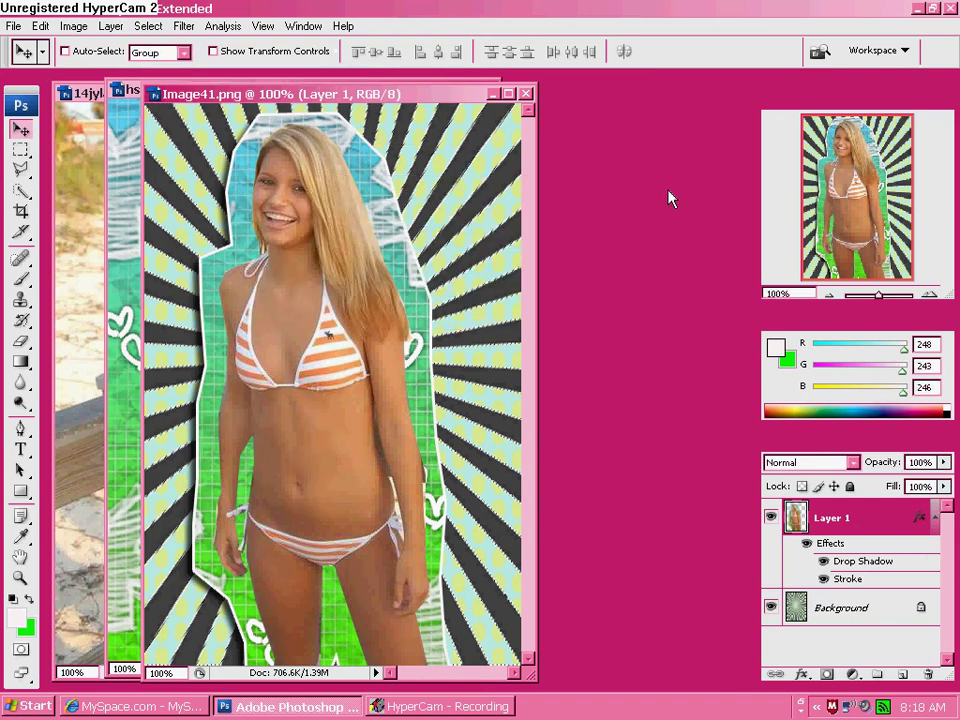
# Duplicate Layer 1 within Image41.png
pyautogui.rightClick(837, 521)
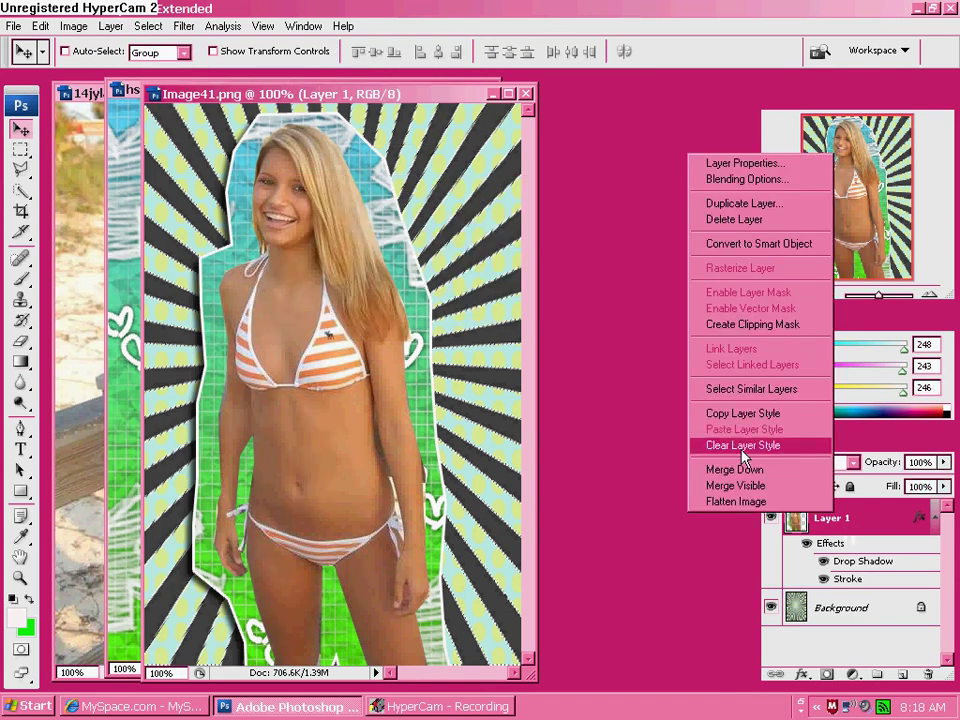
pyautogui.click(740, 204)
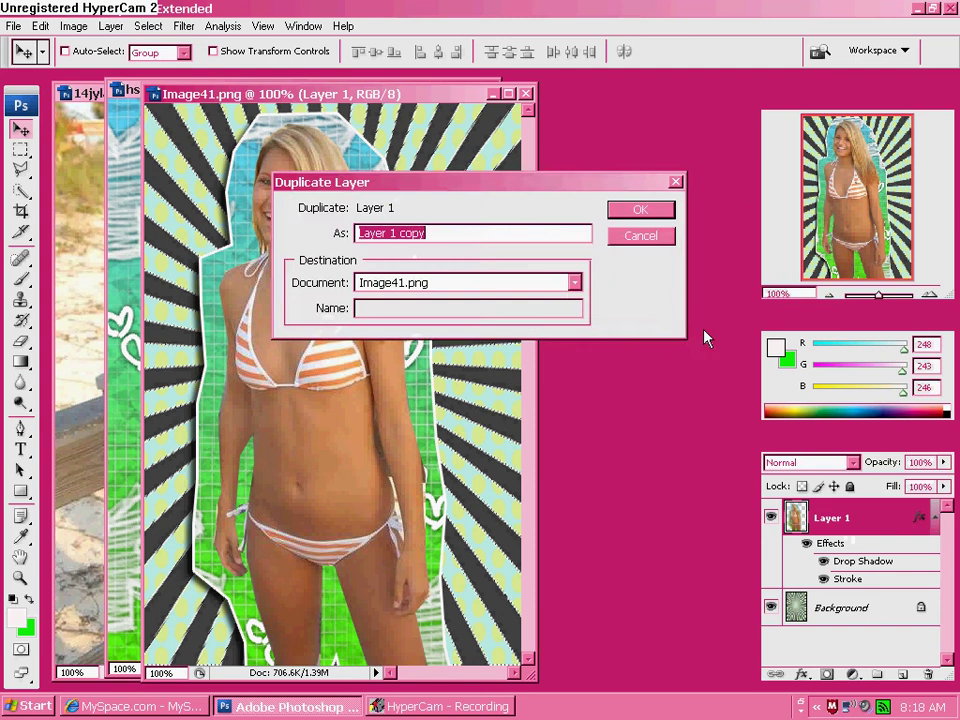
pyautogui.click(638, 208)
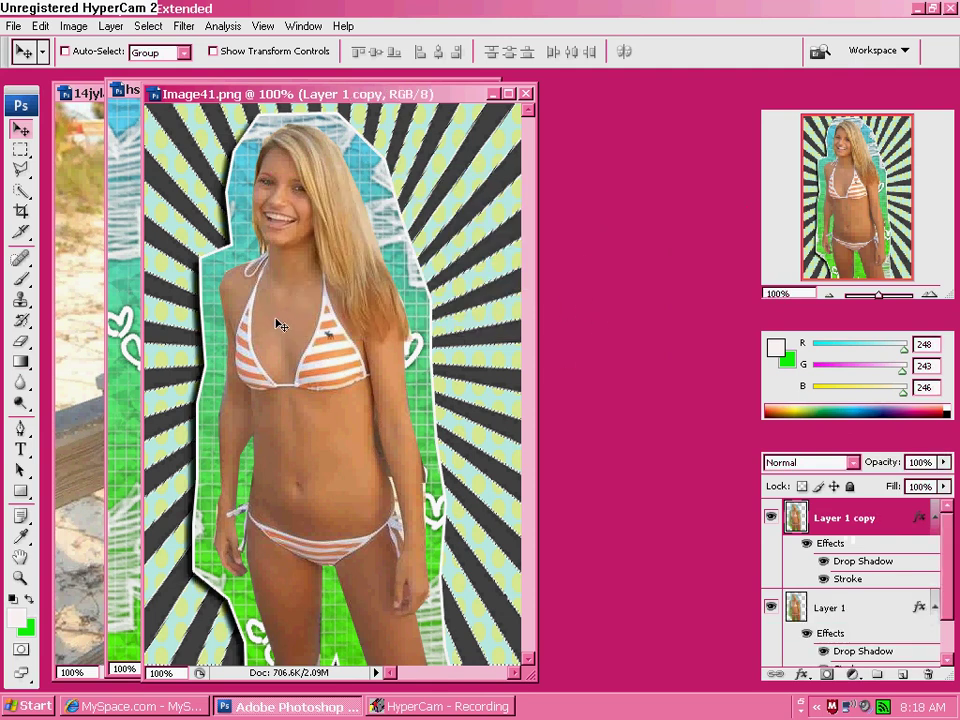
# Change the duplicate layer's stroke to a pattern fill using black squares descending diagonally from upper left to lower right, and apply it
pyautogui.click(111, 26)
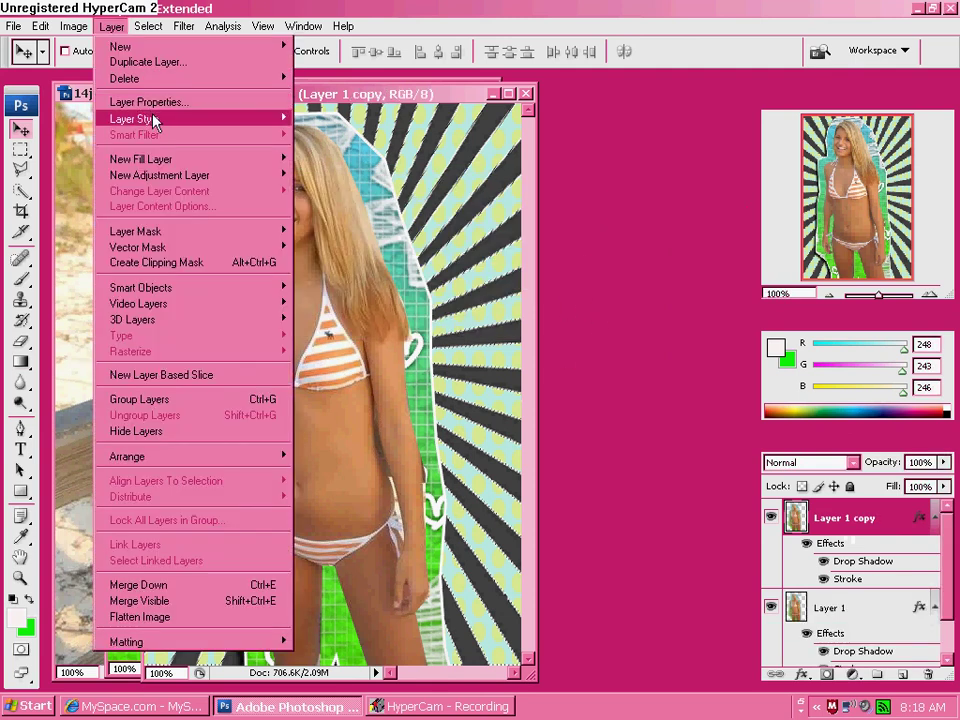
pyautogui.moveTo(275, 118)
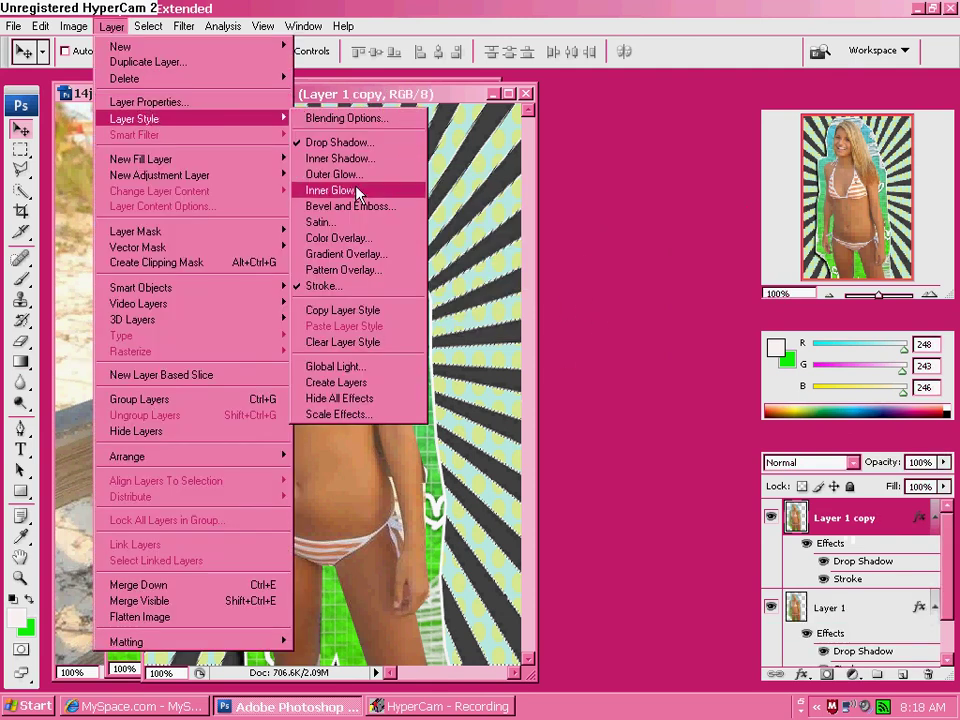
pyautogui.click(320, 285)
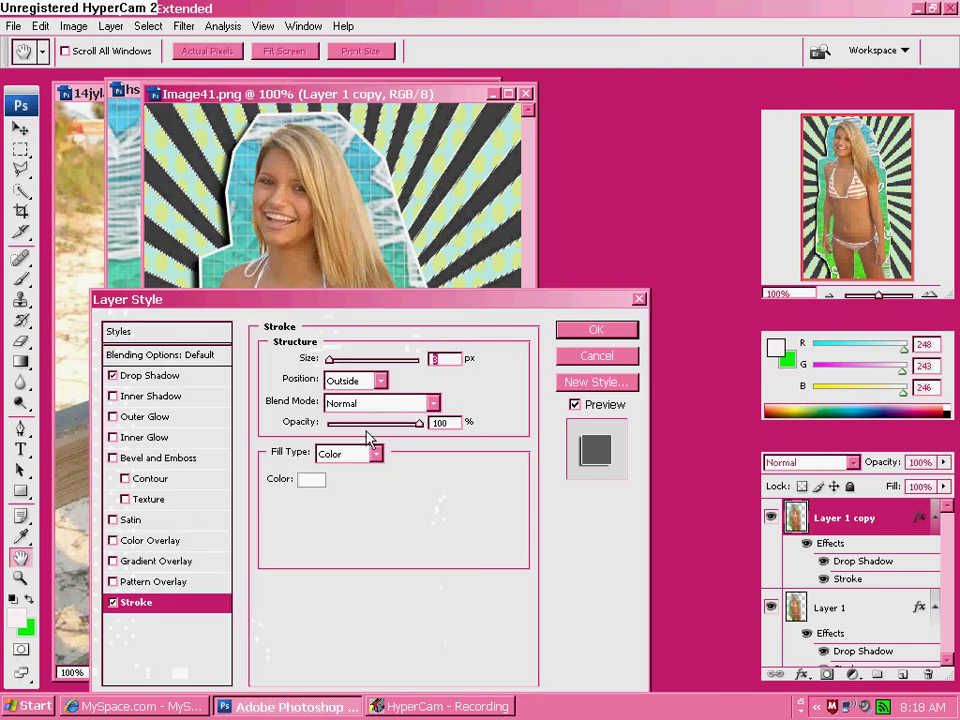
pyautogui.click(365, 461)
pyautogui.click(362, 503)
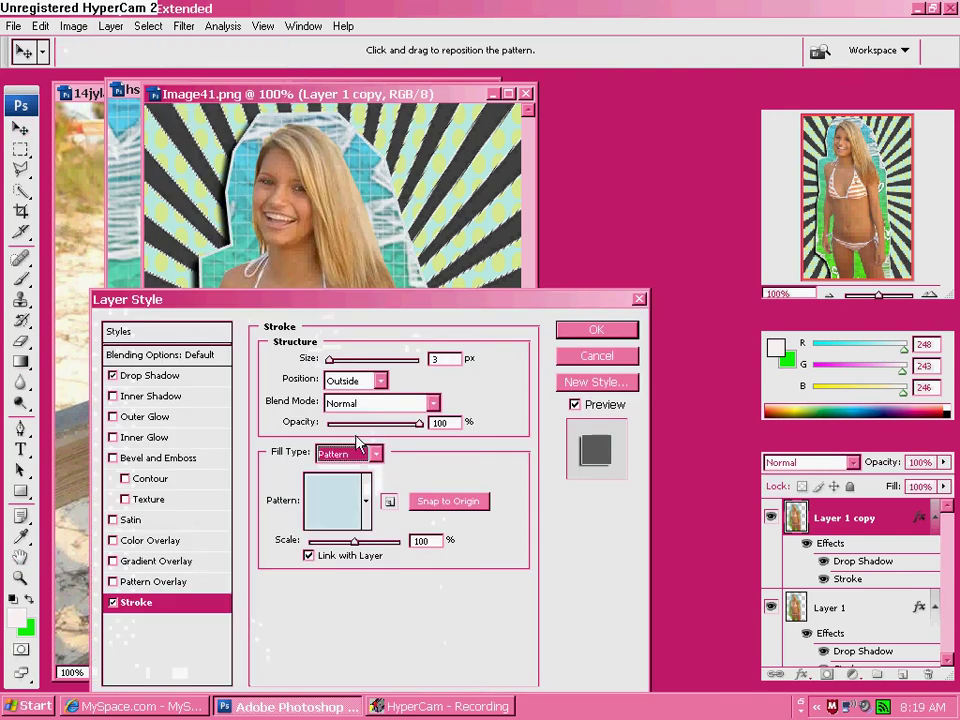
pyautogui.click(366, 500)
pyautogui.click(305, 568)
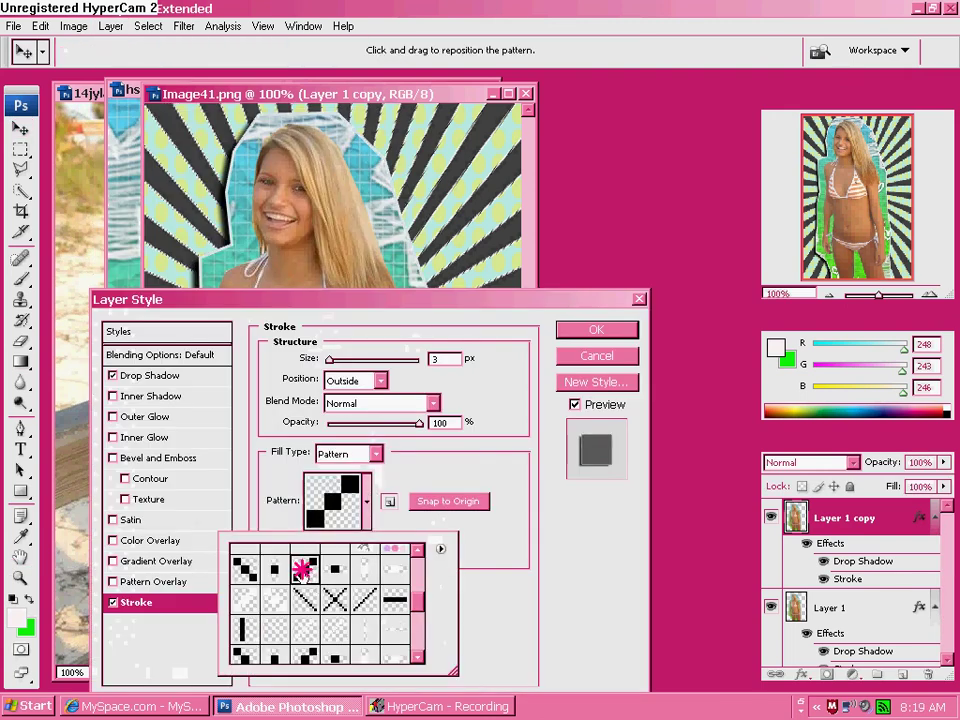
pyautogui.click(241, 570)
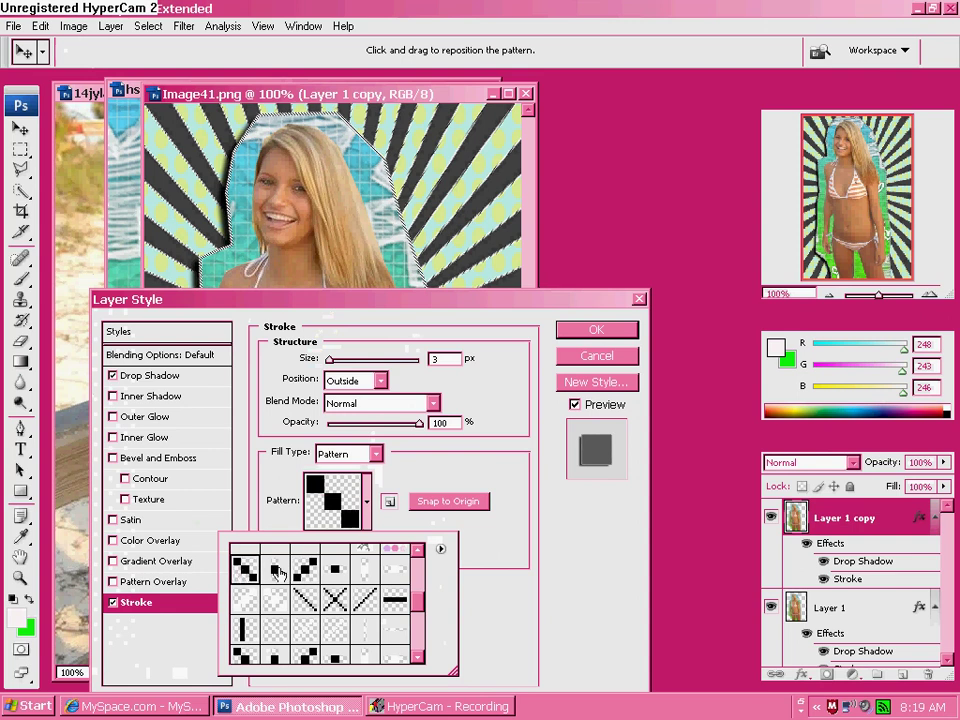
pyautogui.moveTo(418, 601); pyautogui.dragTo(421, 607)
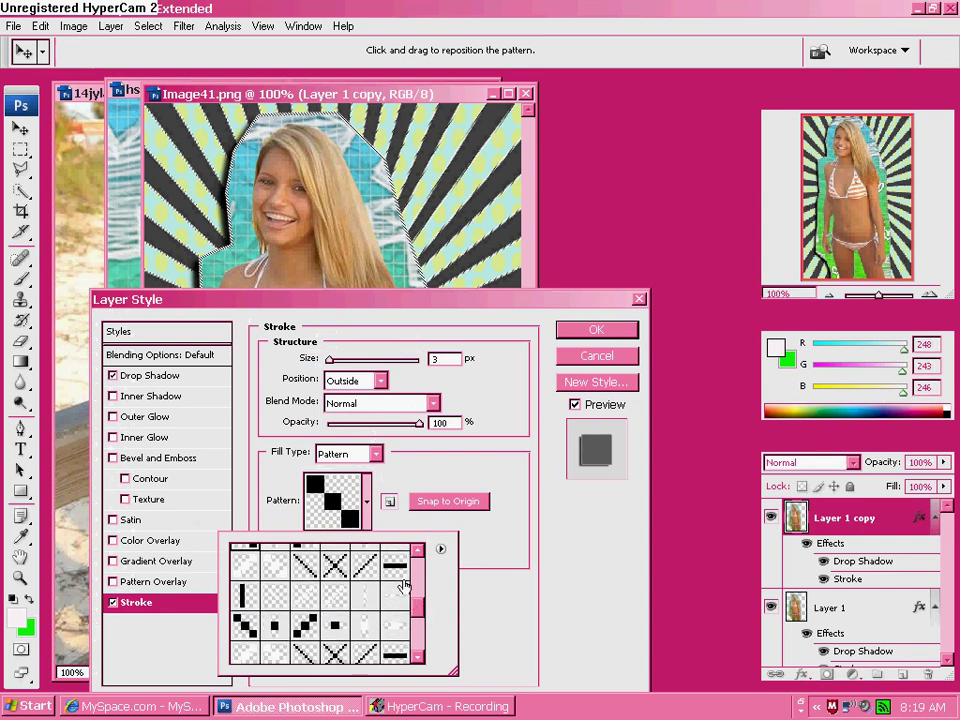
pyautogui.click(510, 413)
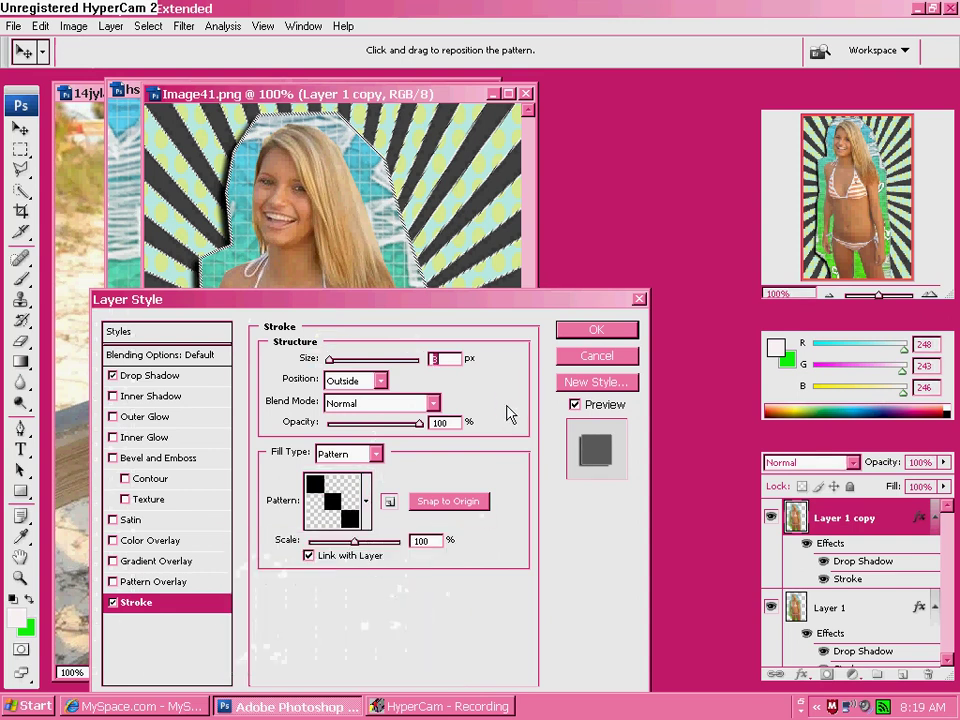
pyautogui.click(588, 329)
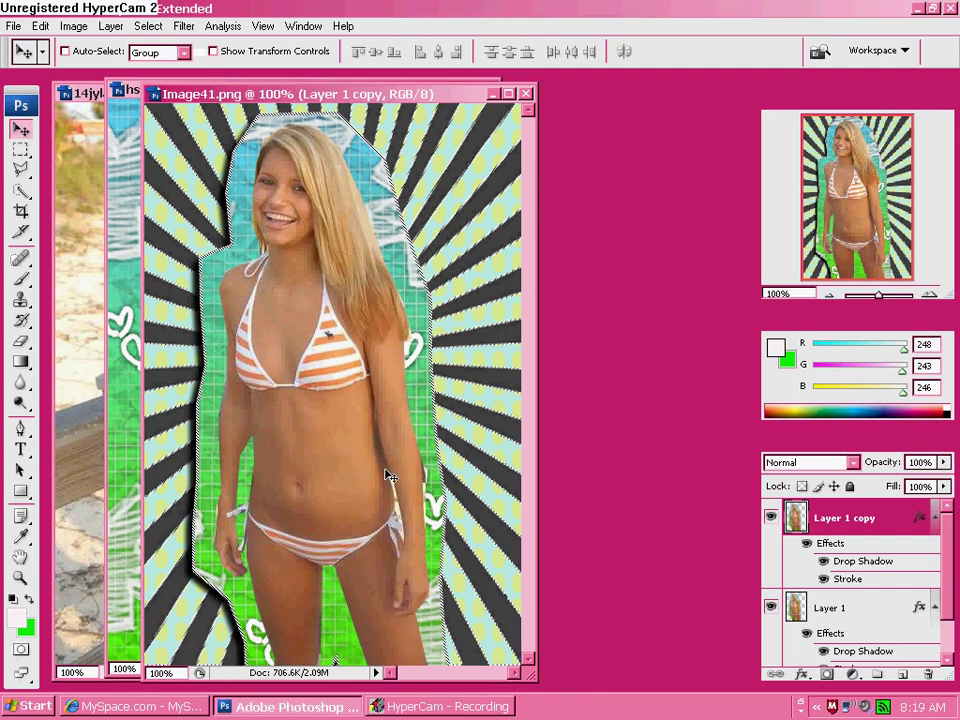